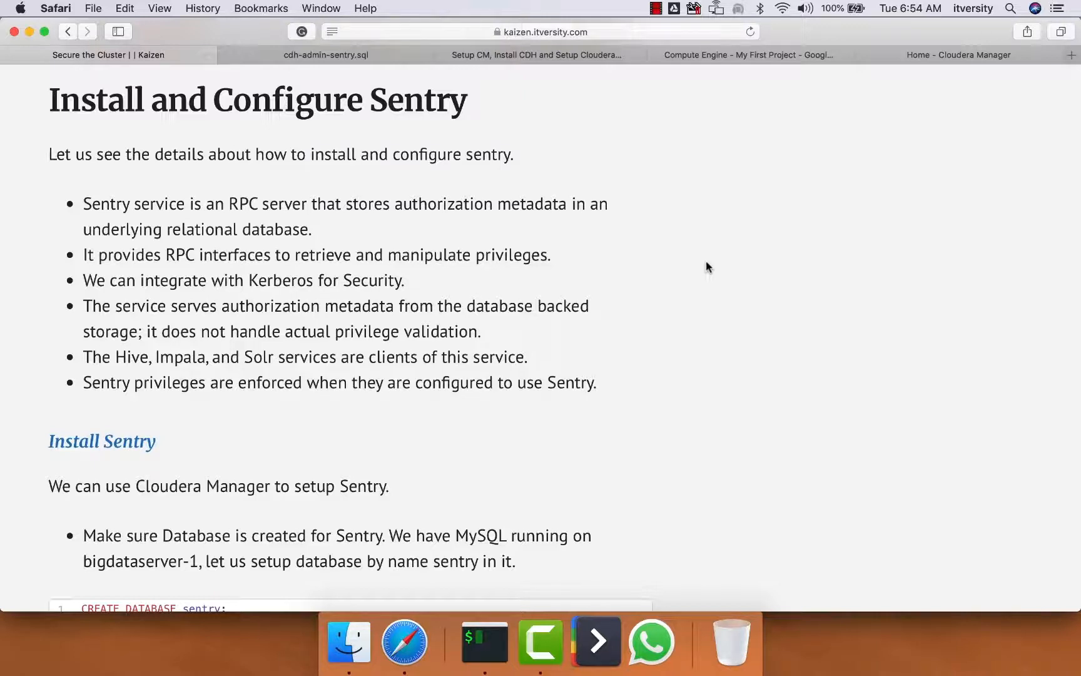
Examine the guide's bullets on Sentry's RPC interfaces, Kerberos integration and authorization metadata, down to the Install Sentry section
{"action": "triple_click", "coordinate": [469, 255]}
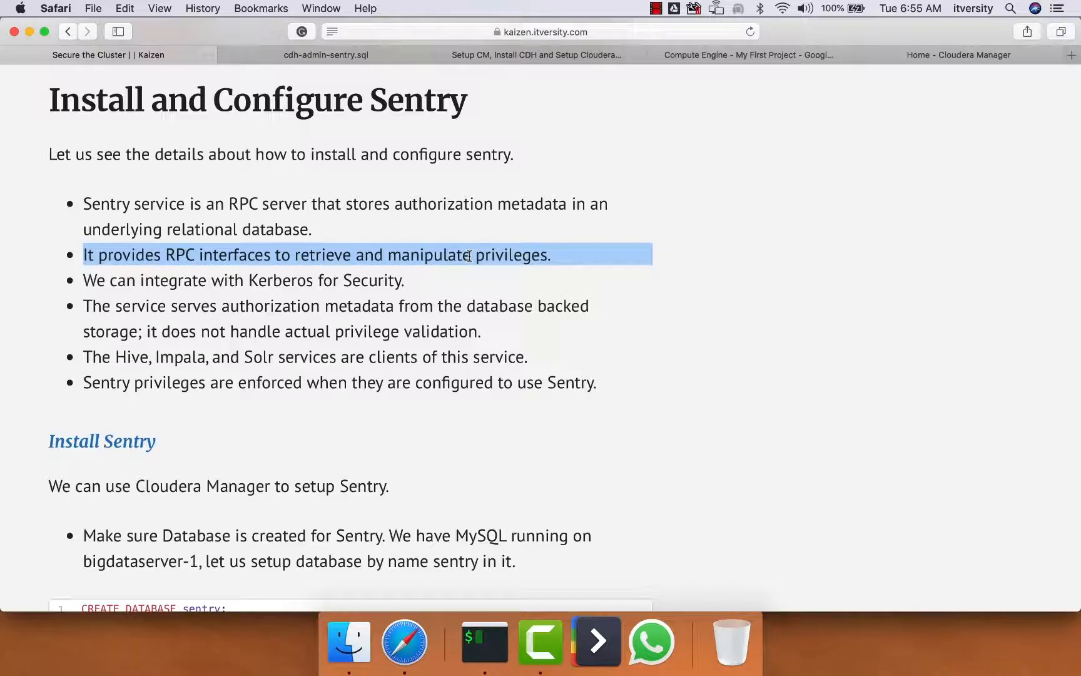
{"action": "triple_click", "coordinate": [331, 278]}
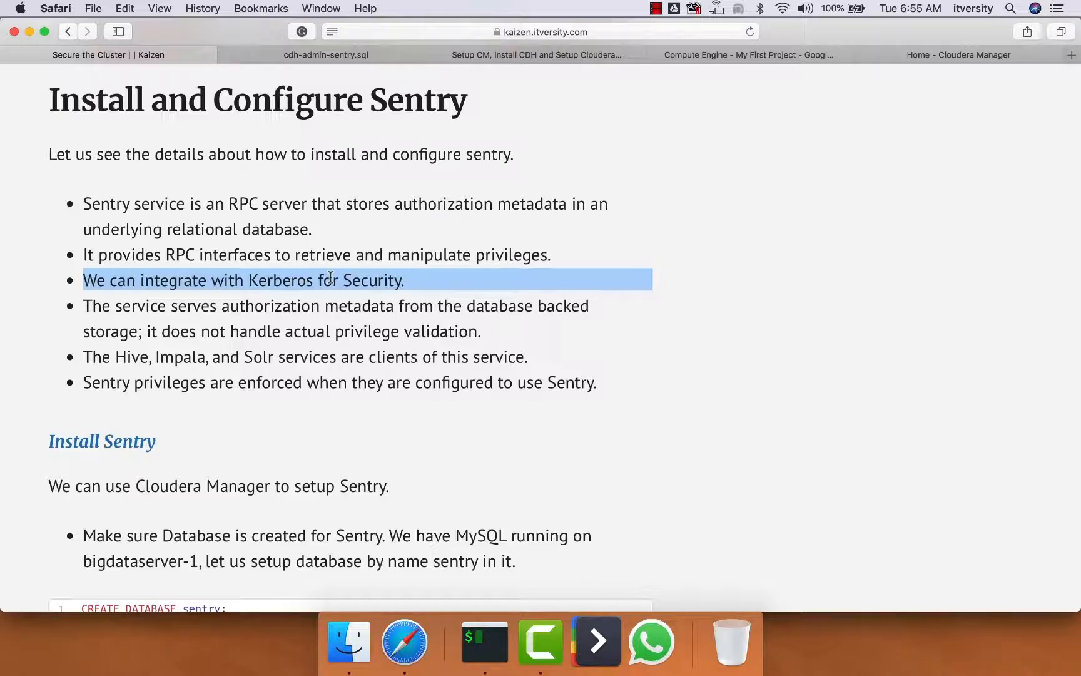
{"action": "triple_click", "coordinate": [281, 306]}
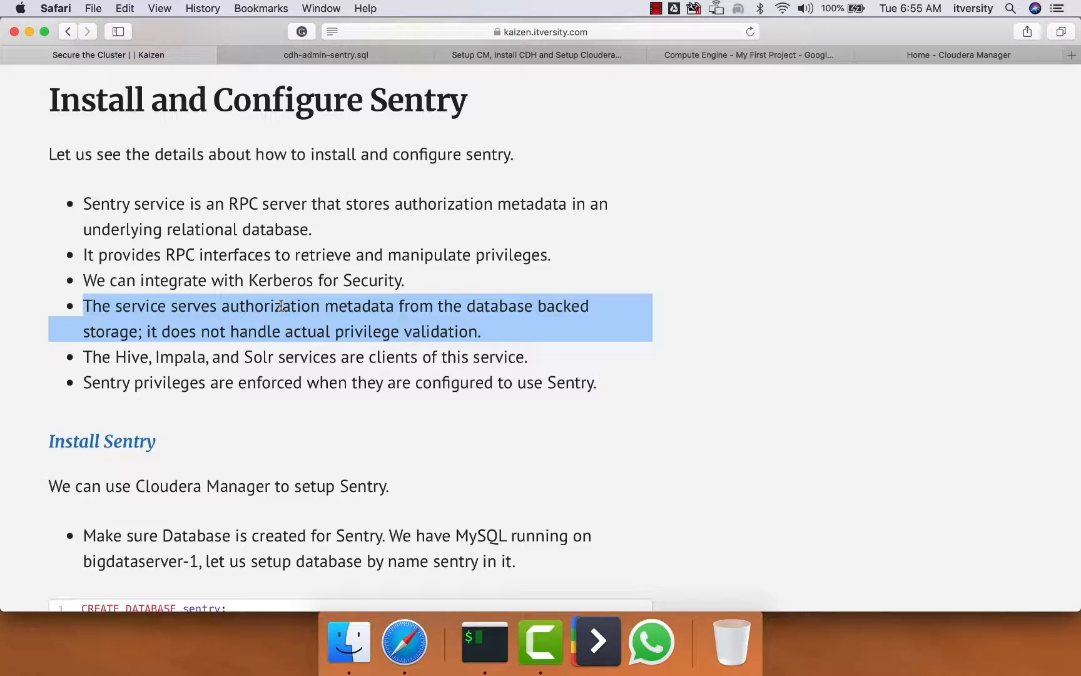
{"action": "scroll", "coordinate": [247, 360], "scroll_direction": "down", "scroll_amount": 3}
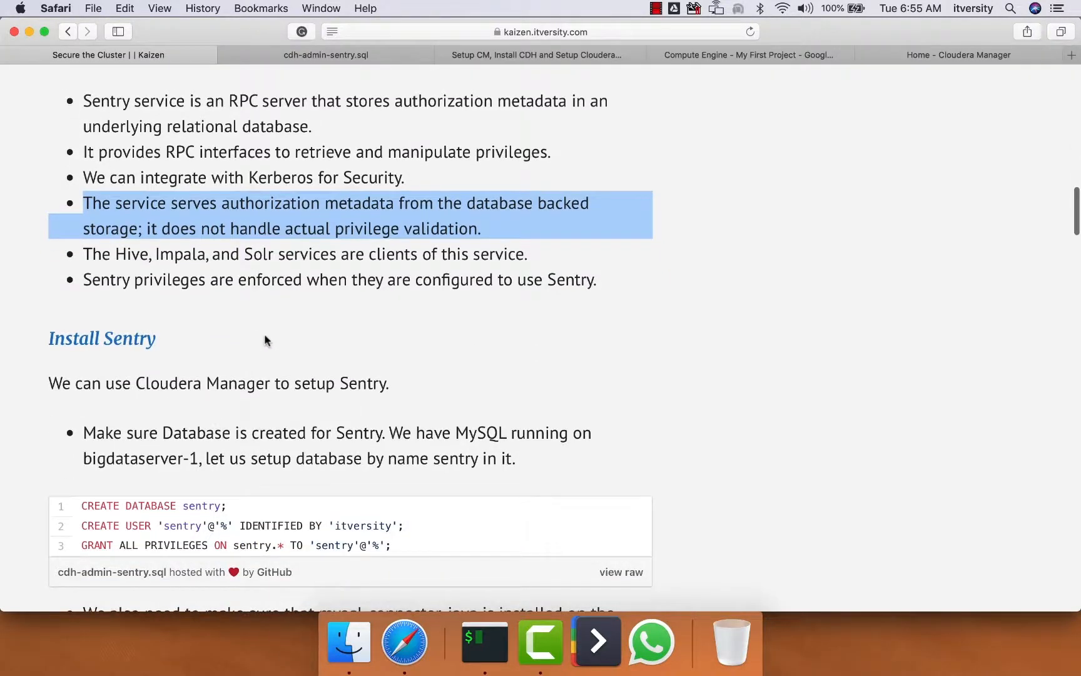
{"action": "left_click", "coordinate": [257, 339]}
{"action": "scroll", "coordinate": [257, 339], "scroll_direction": "down", "scroll_amount": 2}
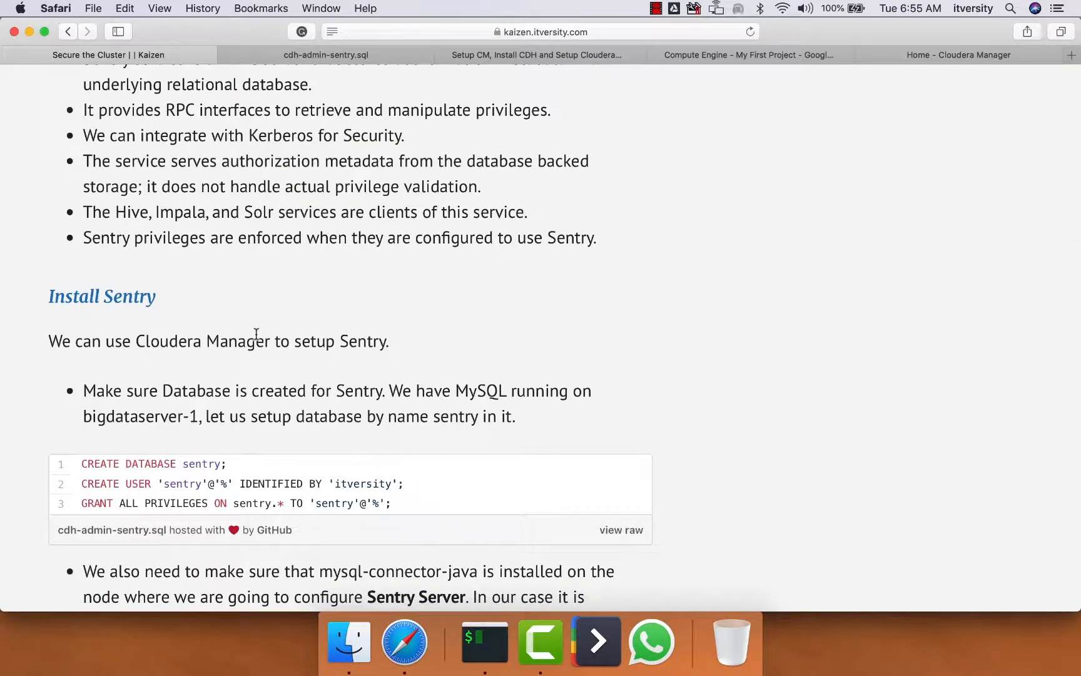
Switch to Cloudera Manager and begin adding the Sentry service to Cluster 1, continuing to its role assignments
{"action": "left_click", "coordinate": [926, 58]}
{"action": "left_click", "coordinate": [370, 196]}
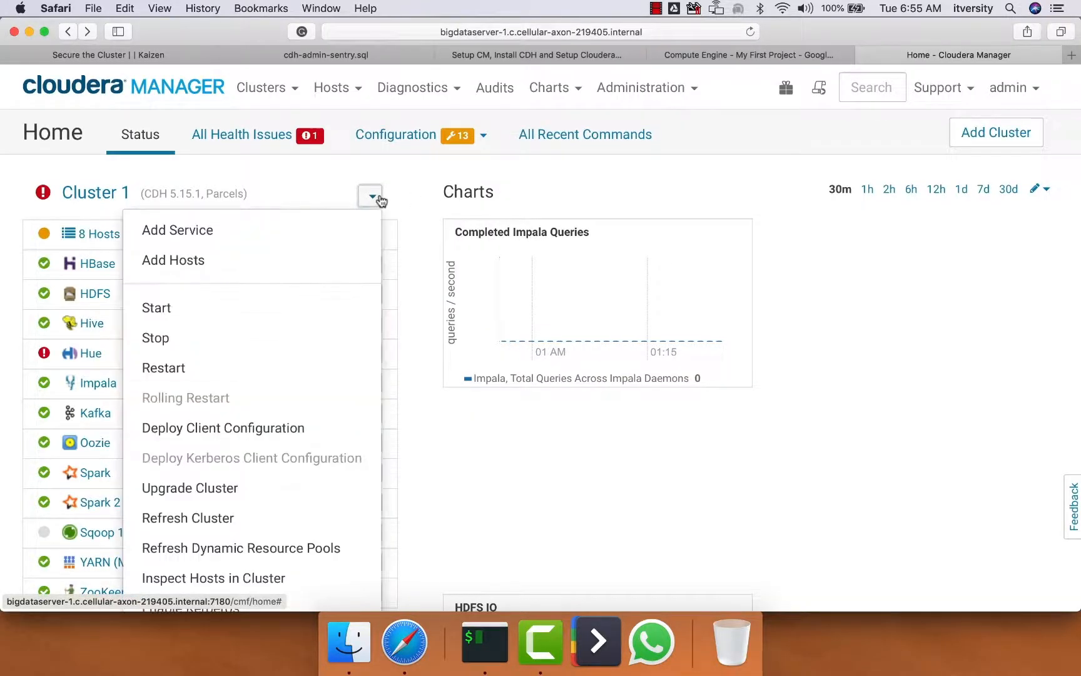
{"action": "left_click", "coordinate": [279, 230]}
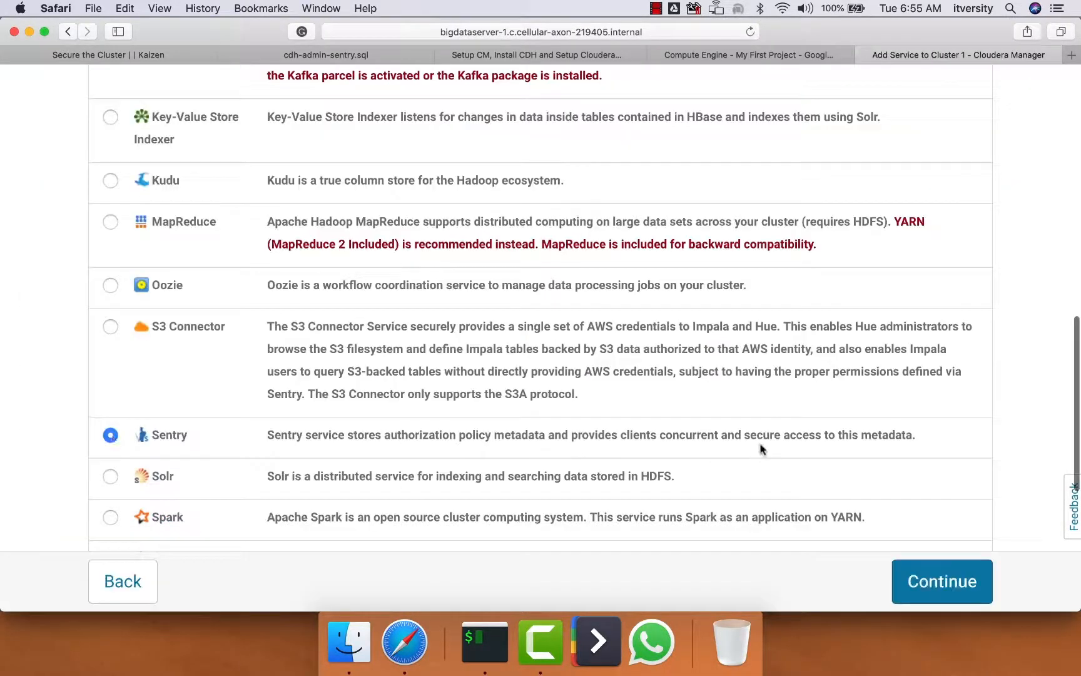
{"action": "left_click", "coordinate": [931, 594]}
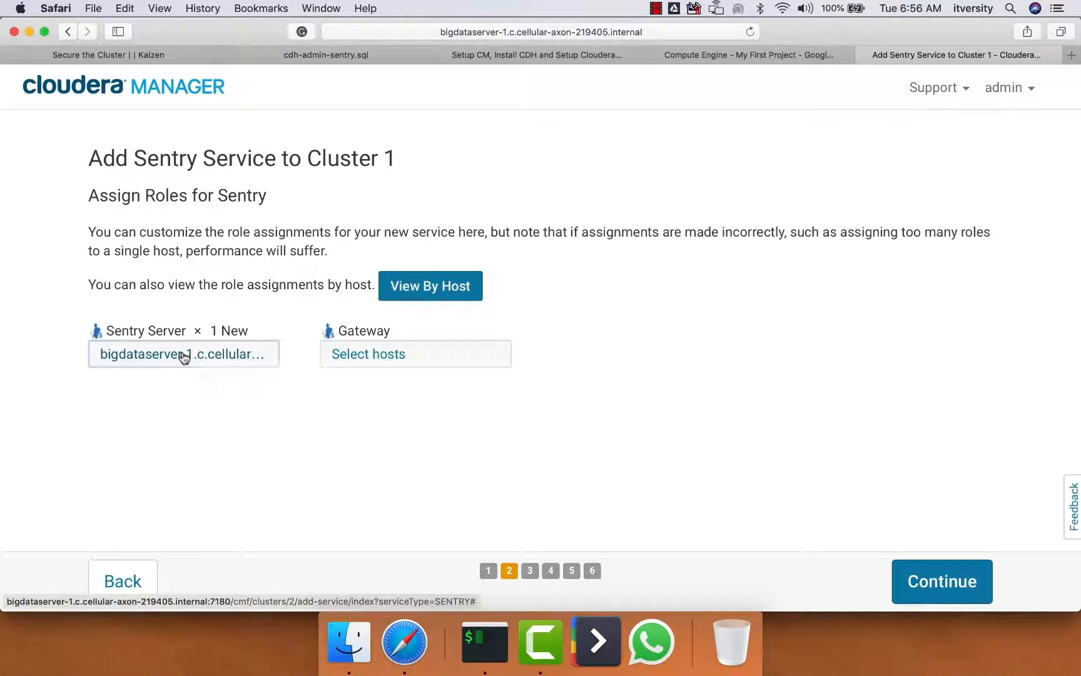
Assign the Sentry Server role to bigdataserver-4 instead of bigdataserver-1
{"action": "left_click", "coordinate": [181, 353]}
{"action": "scroll", "coordinate": [242, 367], "scroll_direction": "down", "scroll_amount": 2}
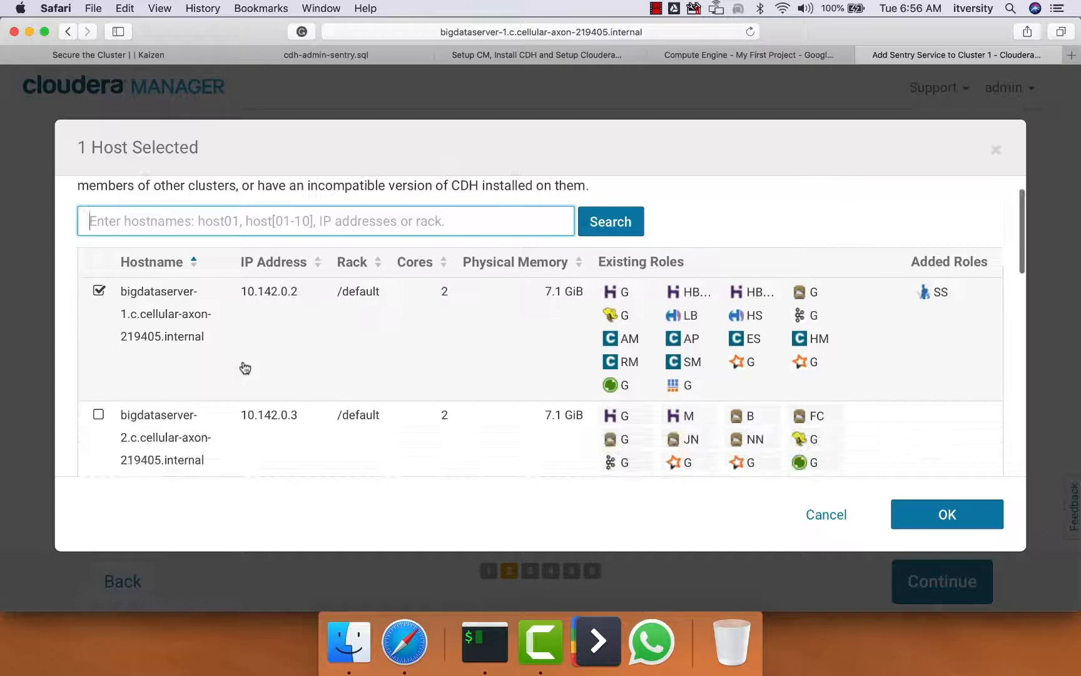
{"action": "left_click", "coordinate": [99, 292]}
{"action": "scroll", "coordinate": [102, 298], "scroll_direction": "down", "scroll_amount": 1}
{"action": "scroll", "coordinate": [102, 298], "scroll_direction": "down", "scroll_amount": 5}
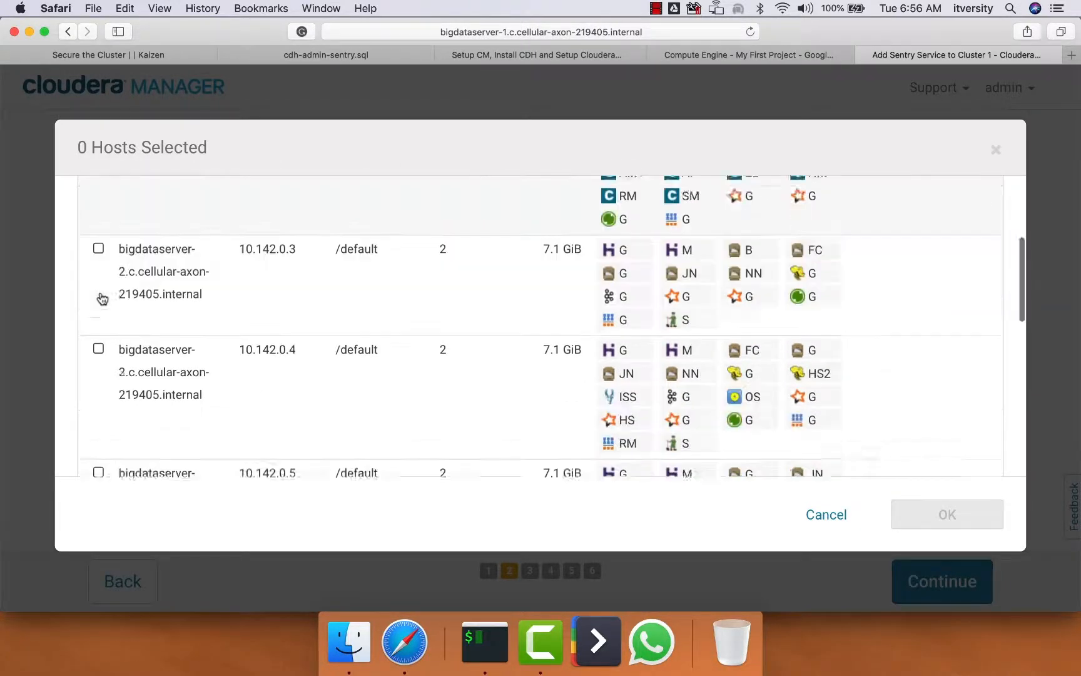
{"action": "left_click", "coordinate": [98, 388]}
{"action": "left_click", "coordinate": [945, 514]}
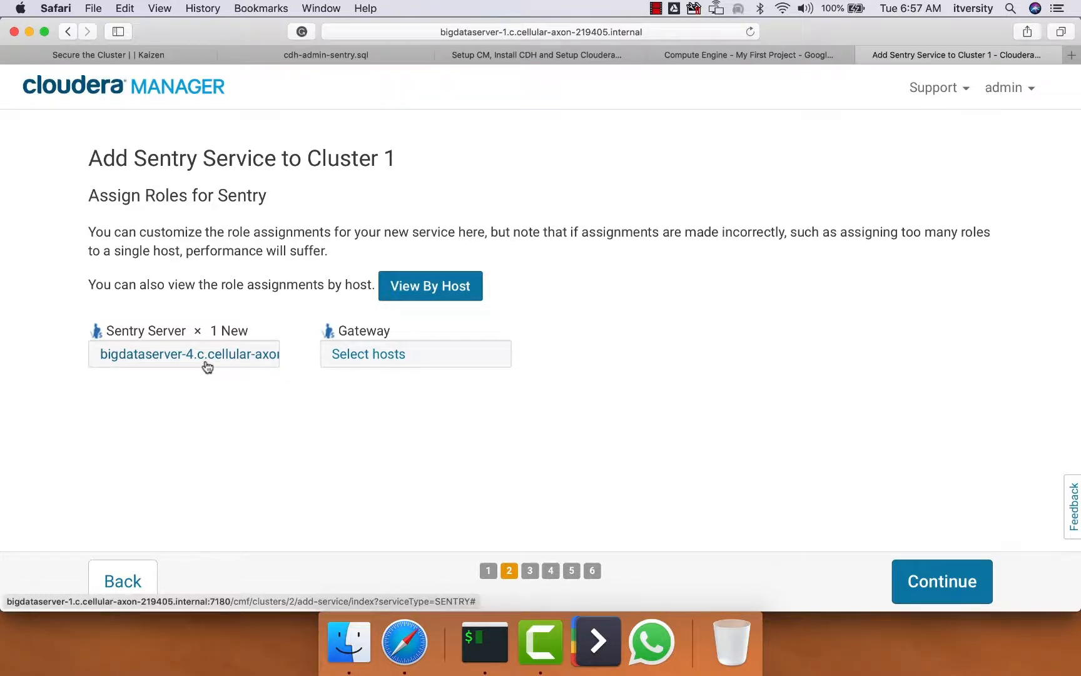
Assign the Gateway role to bigdataserver-1 and continue to the Sentry database setup
{"action": "left_click", "coordinate": [268, 356]}
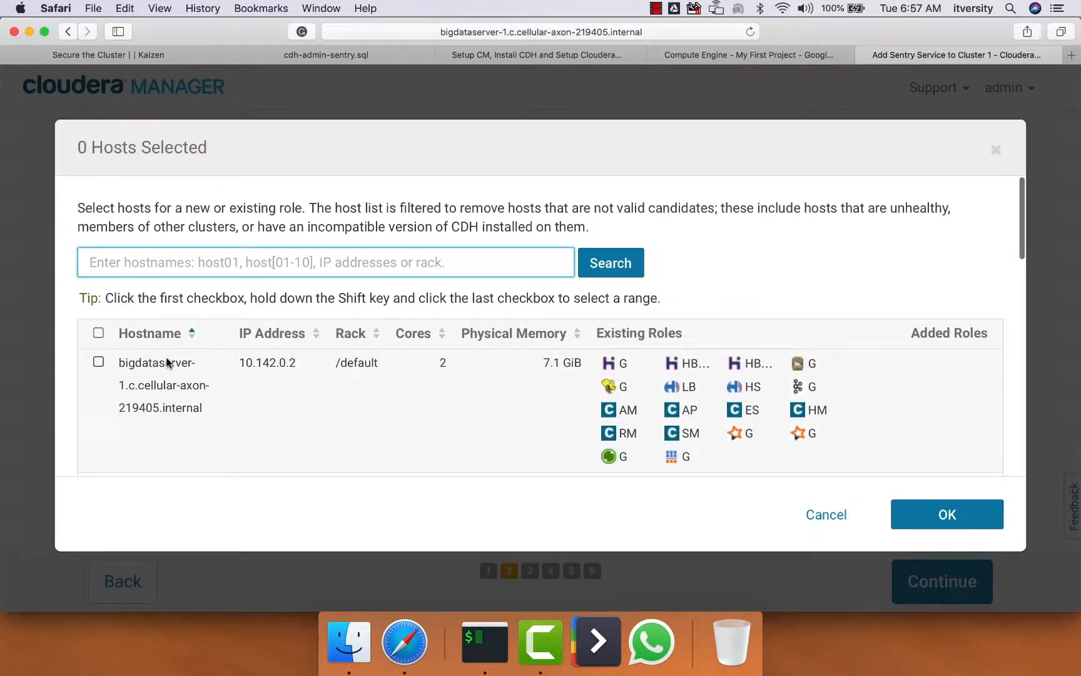
{"action": "left_click", "coordinate": [99, 363]}
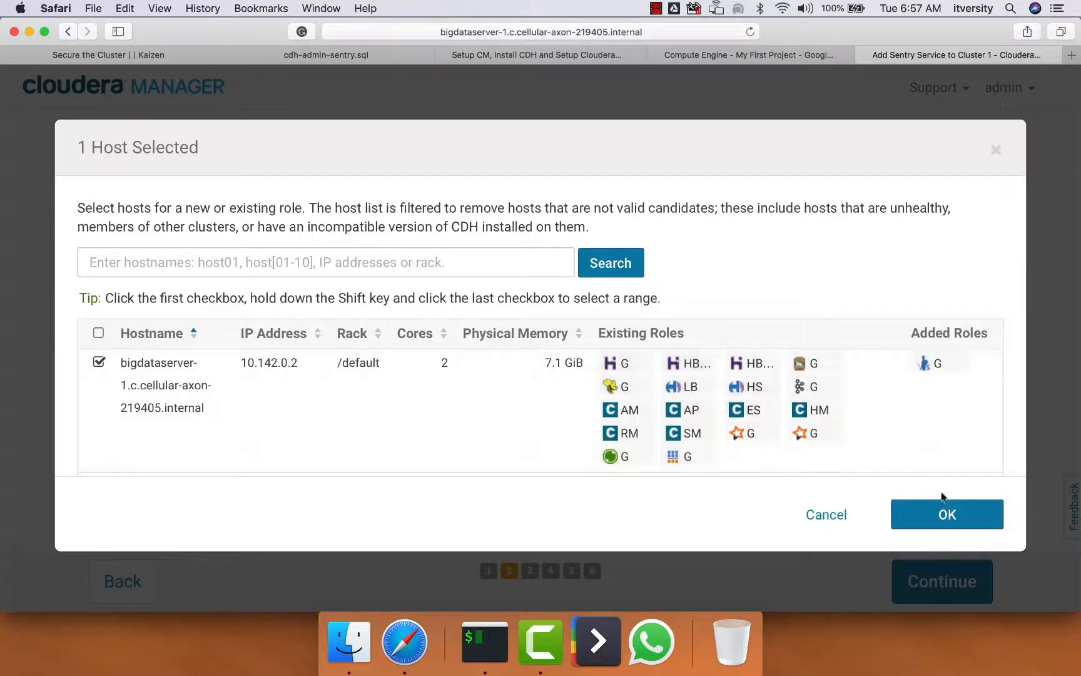
{"action": "left_click", "coordinate": [942, 516]}
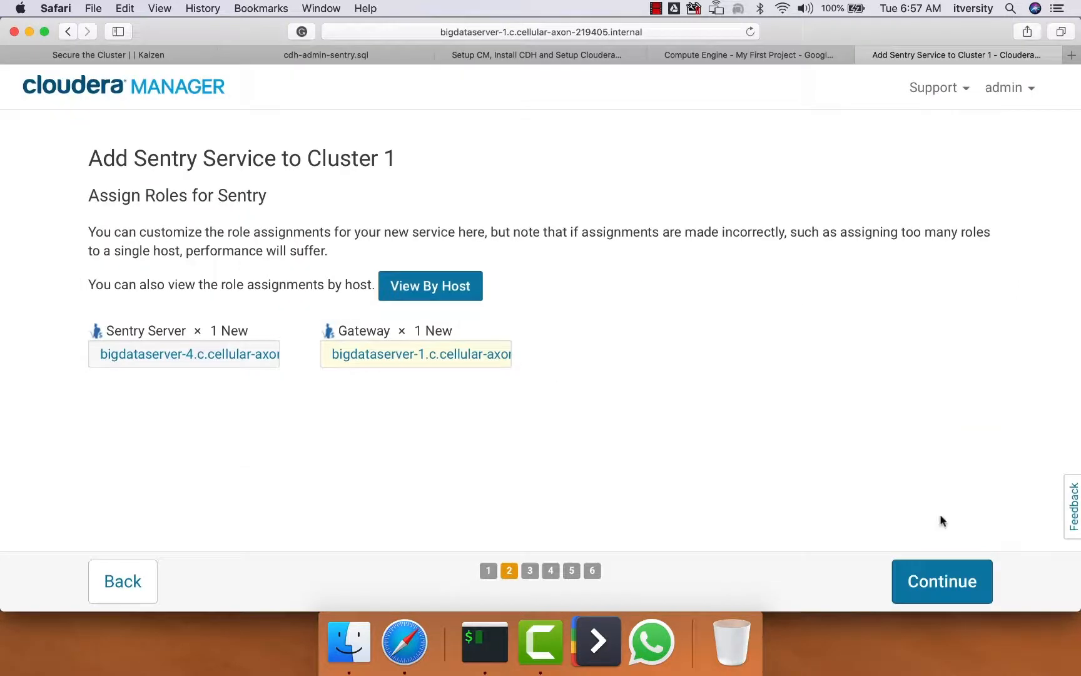
{"action": "left_click", "coordinate": [940, 580]}
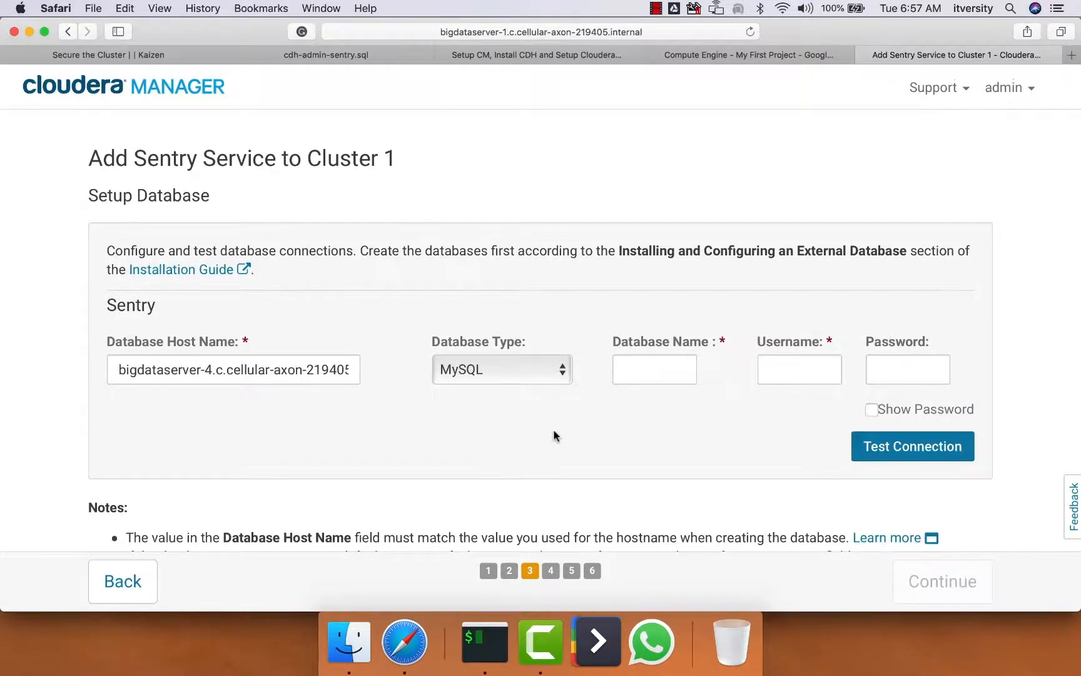
Change the Sentry database host name so that it points to bigdataserver-1
{"action": "scroll", "coordinate": [555, 433], "scroll_direction": "down", "scroll_amount": 2}
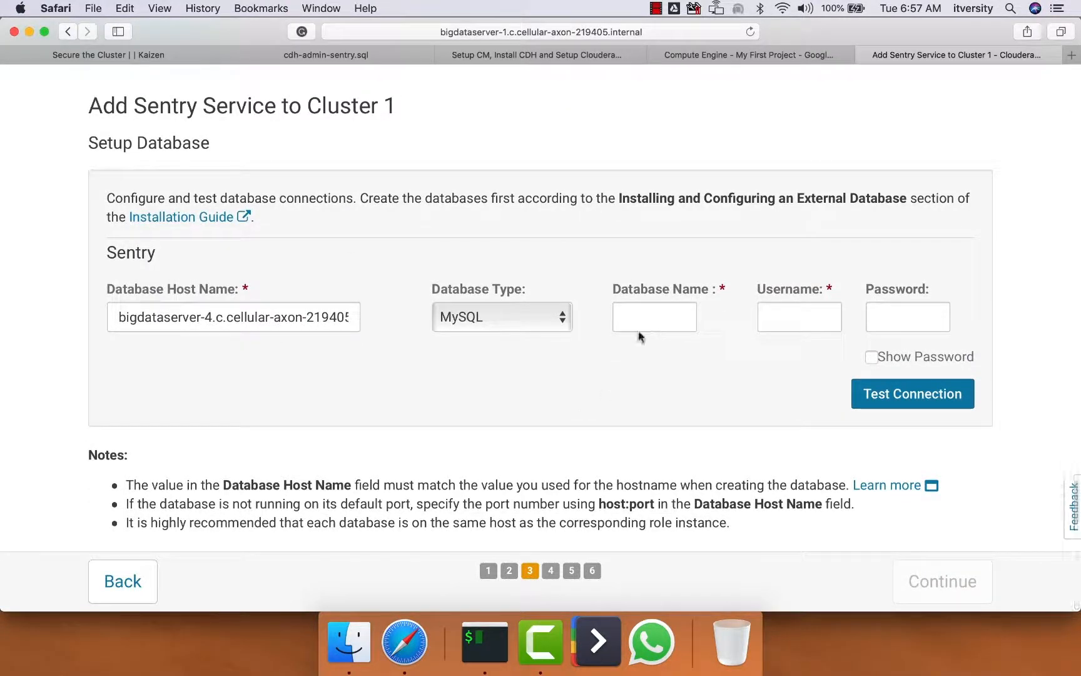
{"action": "left_click", "coordinate": [214, 317]}
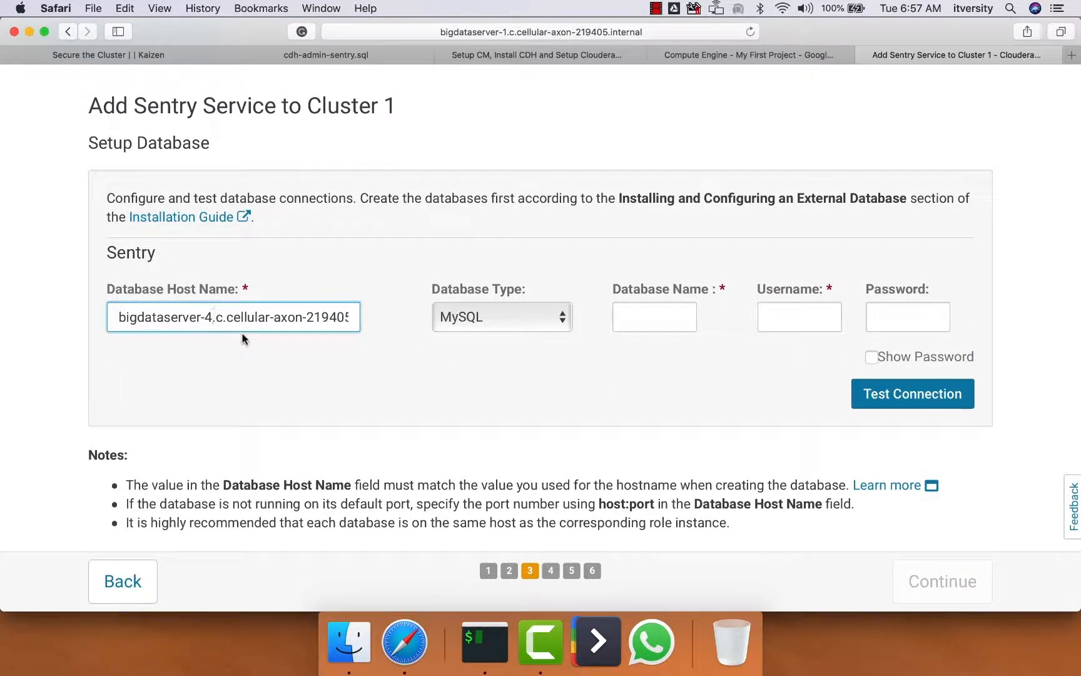
{"action": "key", "text": "BackSpace"}
{"action": "type", "text": "1"}
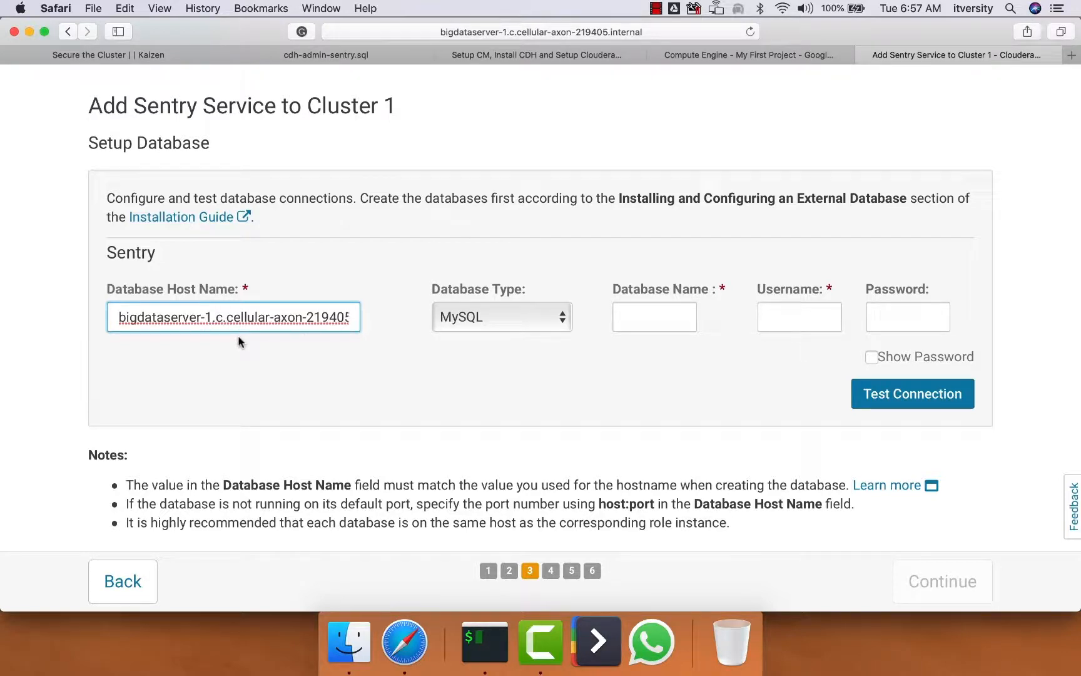
Switch to iTerm2 and open a new SSH session to bigdataserver-1.c.cellular-axon-219405.internal with the ~/.ssh/google_compute_engine key
{"action": "left_click", "coordinate": [484, 641]}
{"action": "key", "text": "ctrl+d"}
{"action": "key", "text": "Up"}
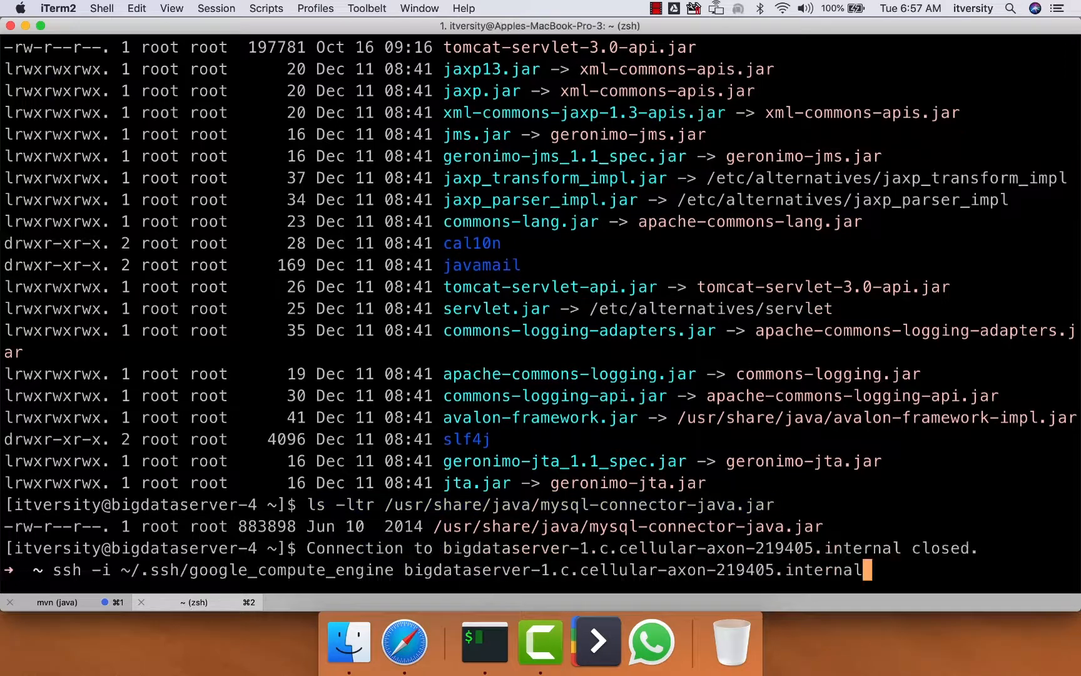
{"action": "key", "text": "Return"}
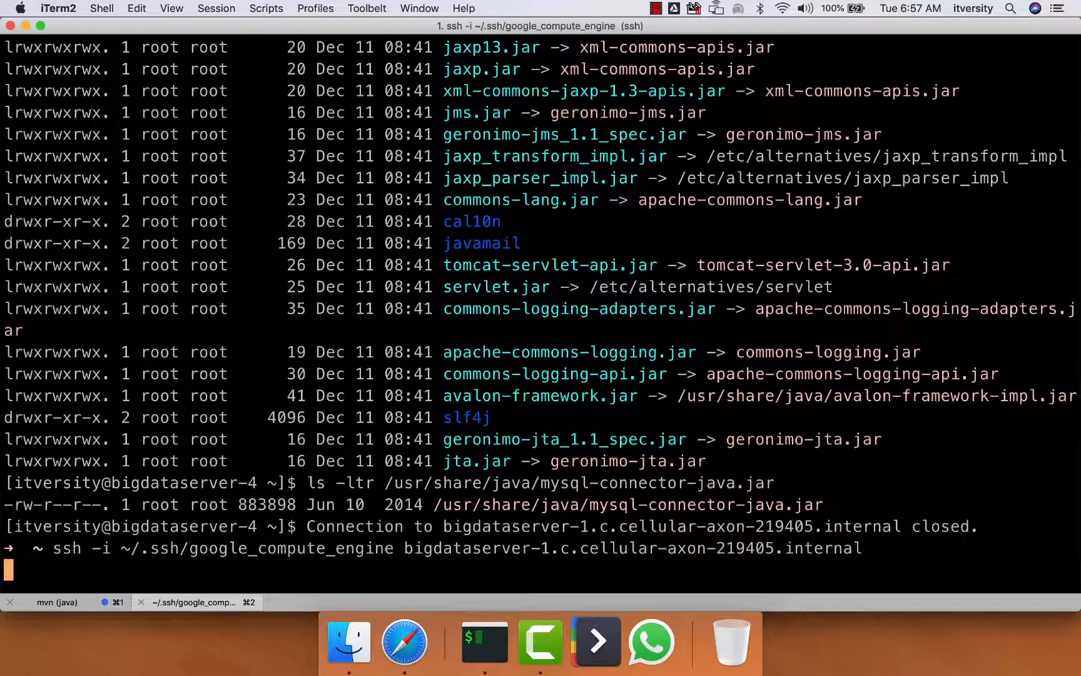
Log in to the MySQL client as root with the account password and list all databases
{"action": "type", "text": "mysql -u"}
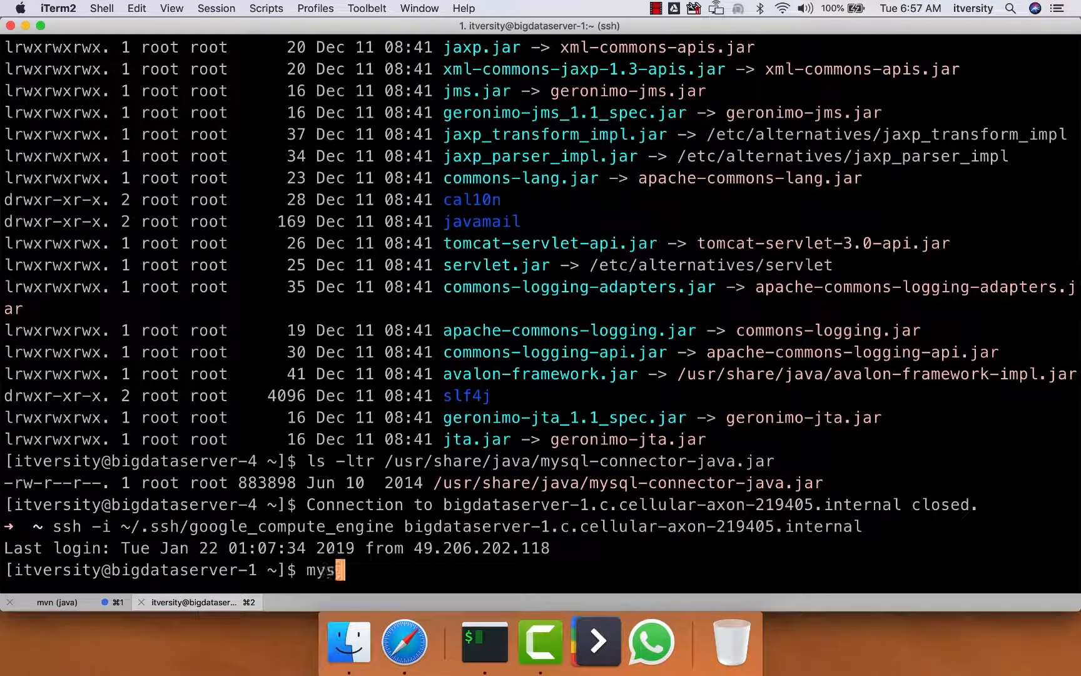
{"action": "type", "text": " root -p"}
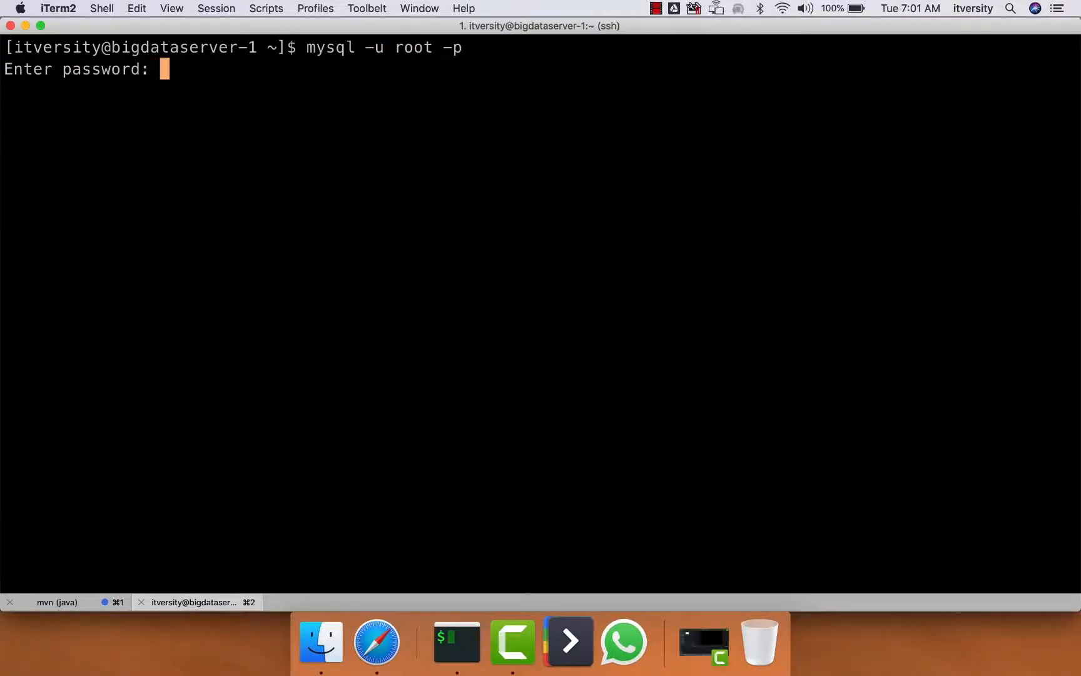
{"action": "key", "text": "Return"}
{"action": "type", "text": "show d"}
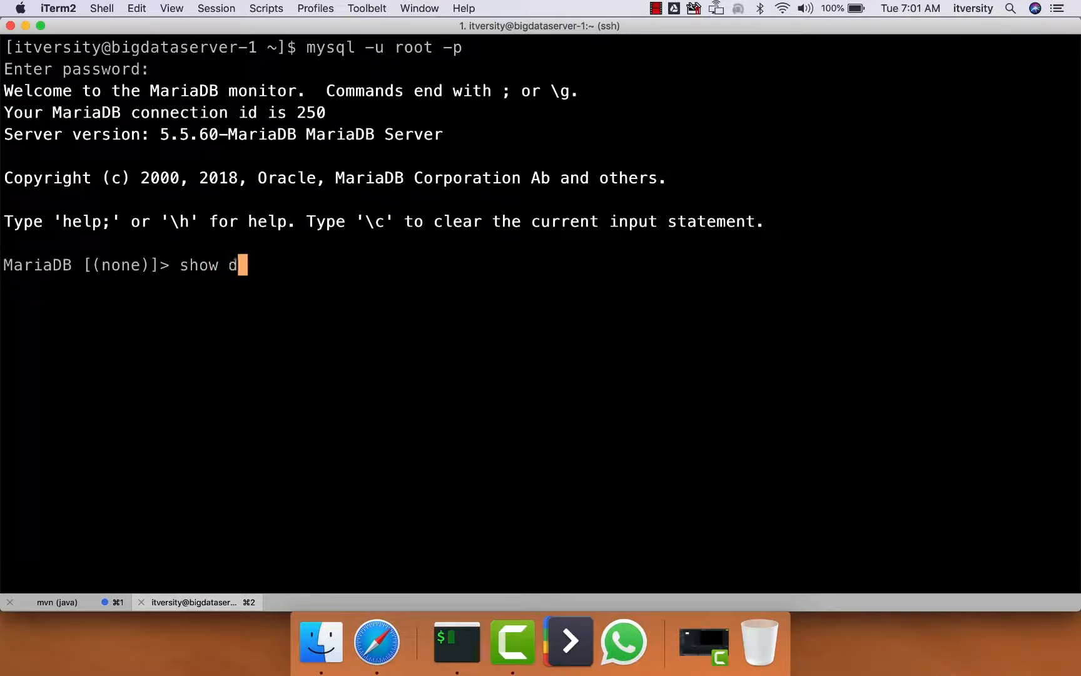
{"action": "type", "text": "atabases;"}
{"action": "key", "text": "Return"}
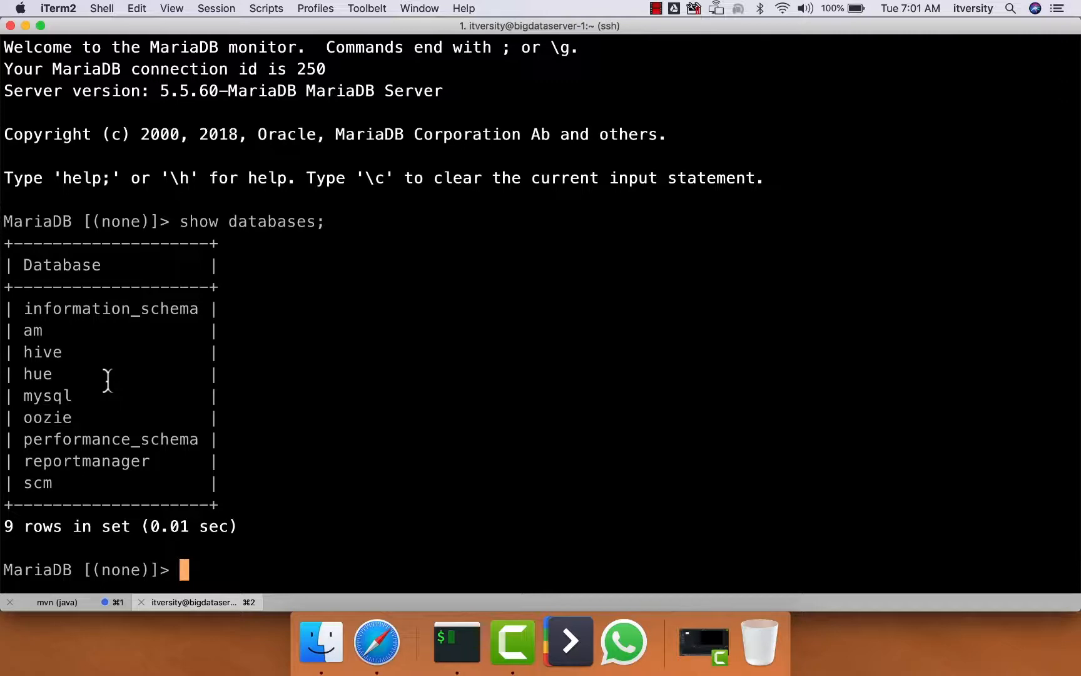
Copy the guide's SQL into the MariaDB session to create the sentry database and the sentry user with its password, granting all privileges on sentry.*
{"action": "left_click", "coordinate": [388, 657]}
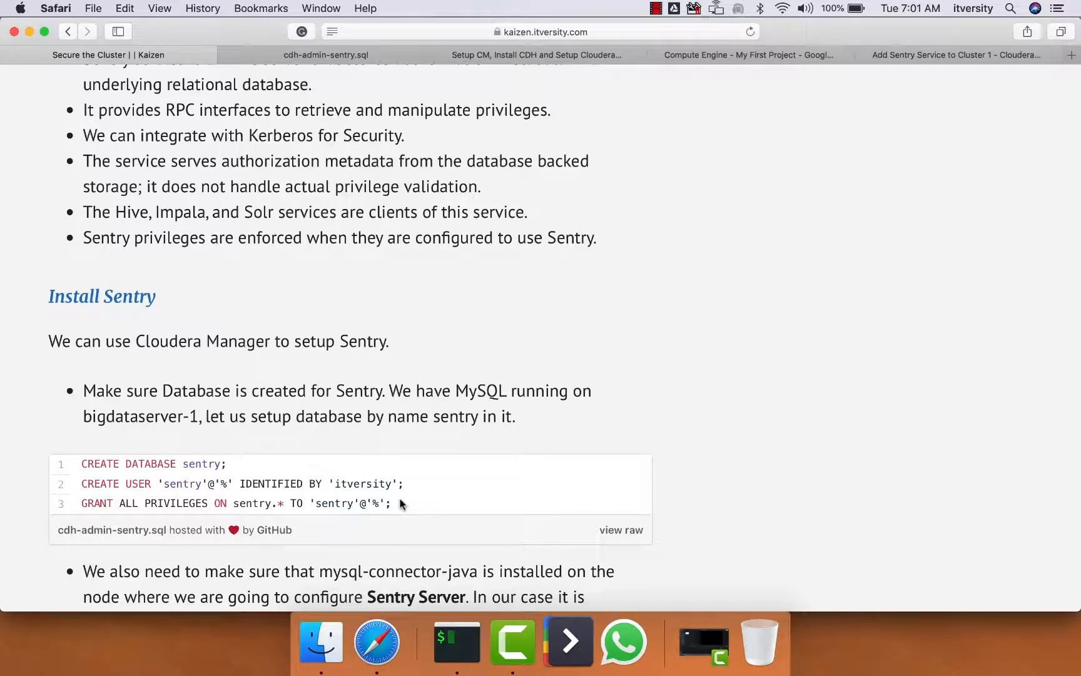
{"action": "left_click_drag", "start_coordinate": [400, 503], "coordinate": [68, 463]}
{"action": "key", "text": "super+c"}
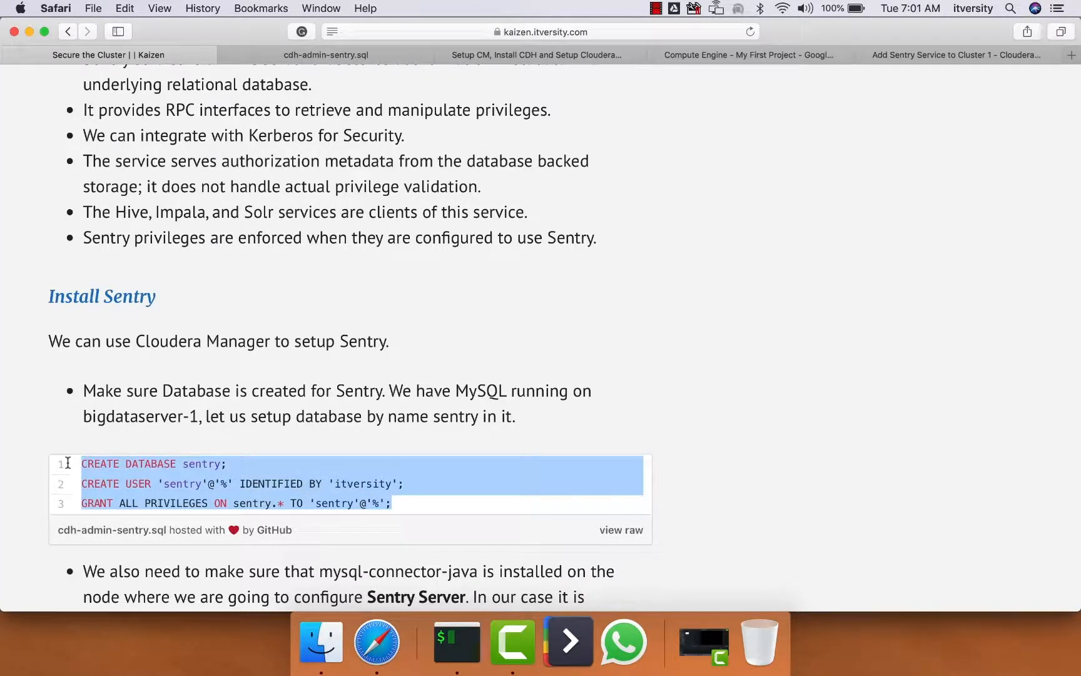
{"action": "key", "text": "super+Tab"}
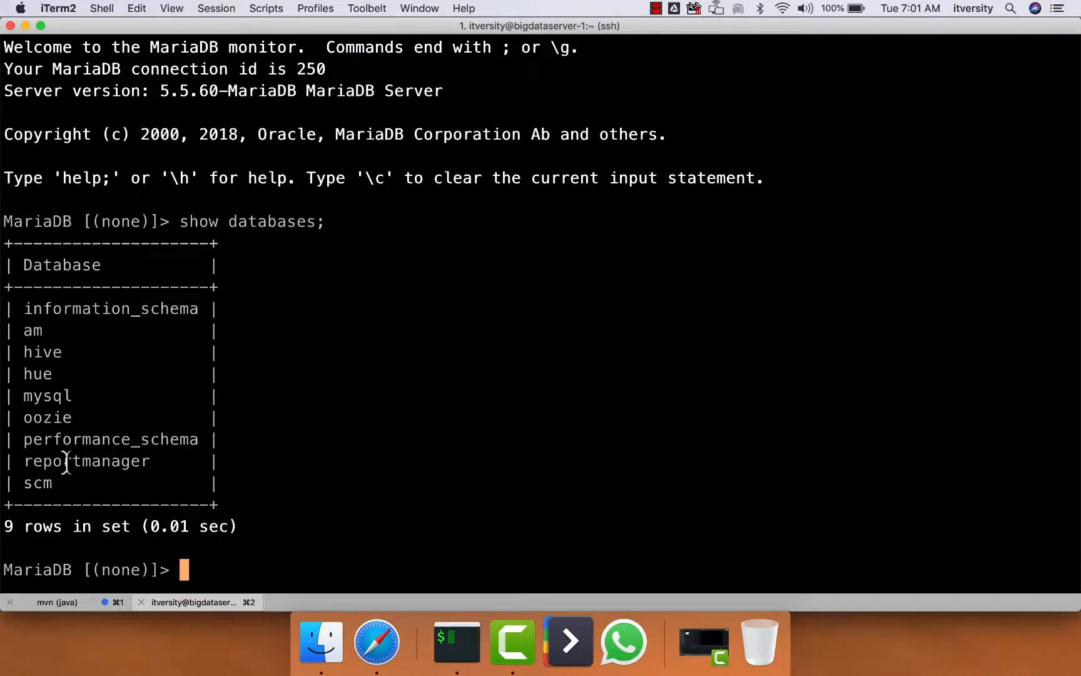
{"action": "key", "text": "super+v"}
{"action": "key", "text": "Return"}
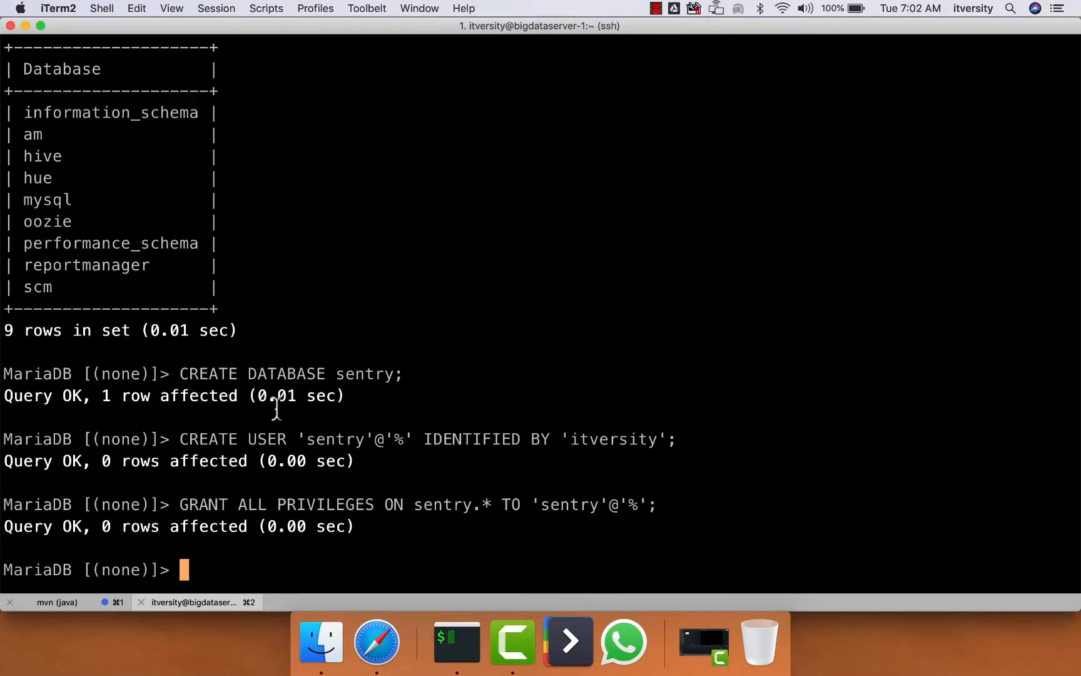
Review the database name, user password and granted privileges in the executed SQL statements
{"action": "double_click", "coordinate": [360, 373]}
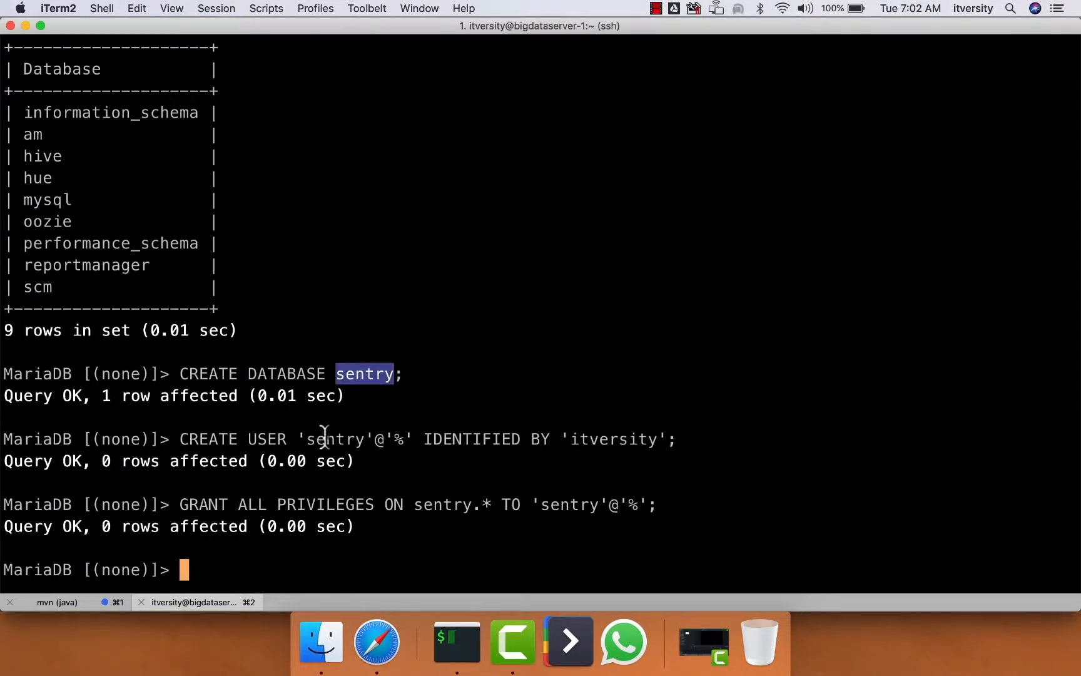
{"action": "double_click", "coordinate": [606, 438]}
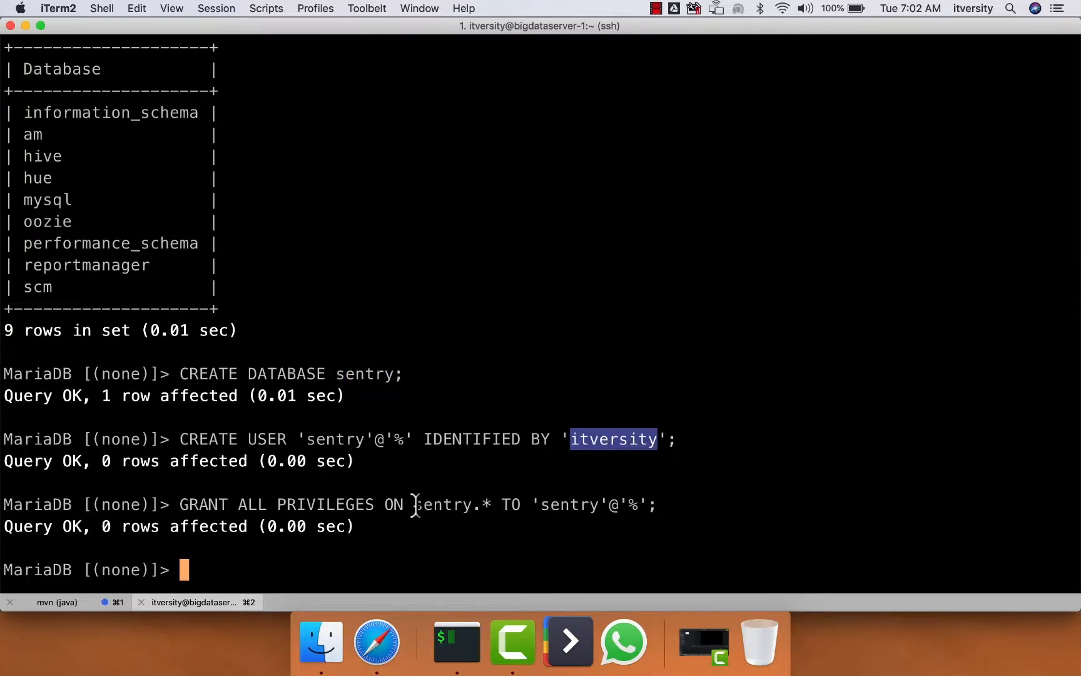
{"action": "left_click_drag", "start_coordinate": [416, 504], "coordinate": [487, 504]}
{"action": "double_click", "coordinate": [558, 503]}
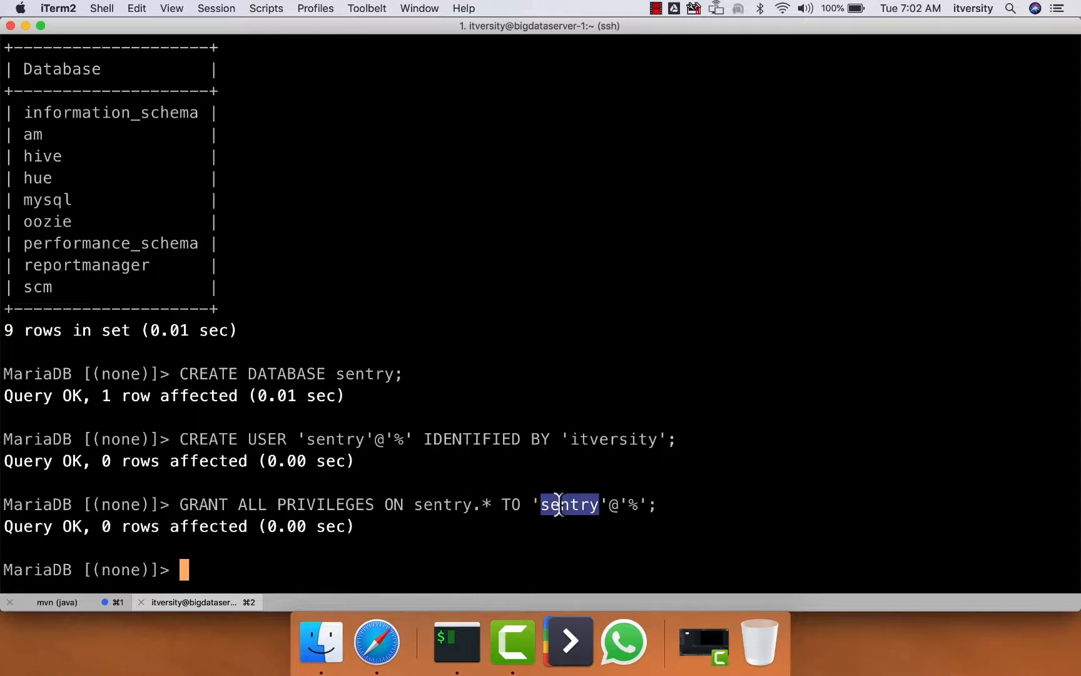
Exit MariaDB and connect over SSH to bigdataserver-4 using the ~/.ssh/google_compute_engine key
{"action": "type", "text": "exit;"}
{"action": "key", "text": "Return"}
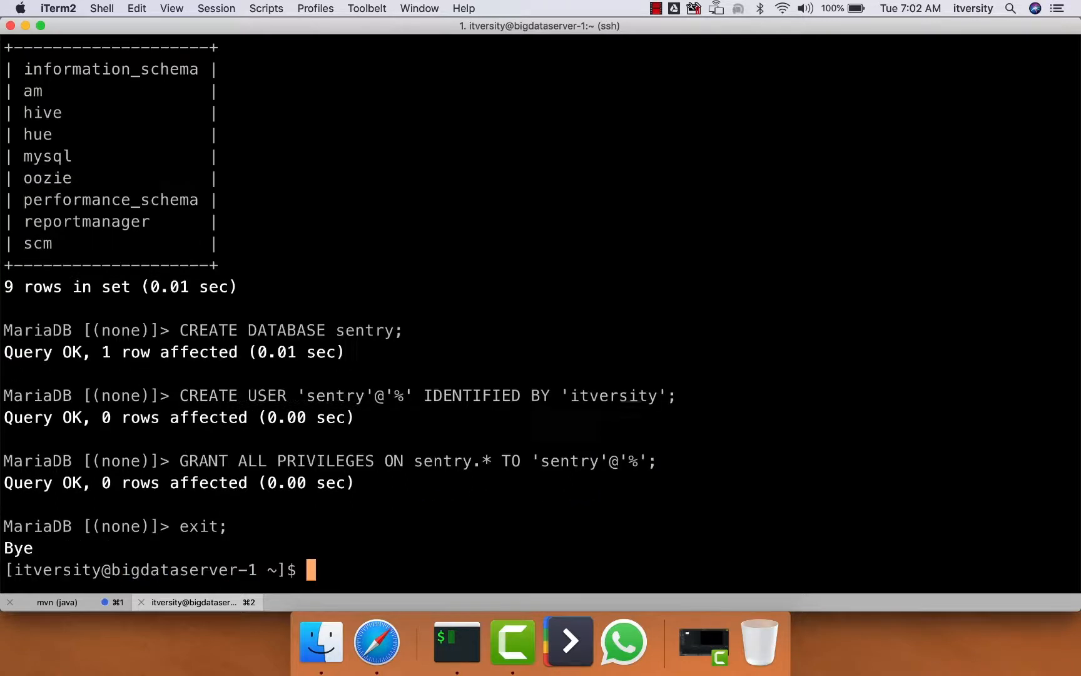
{"action": "type", "text": "ssh -o"}
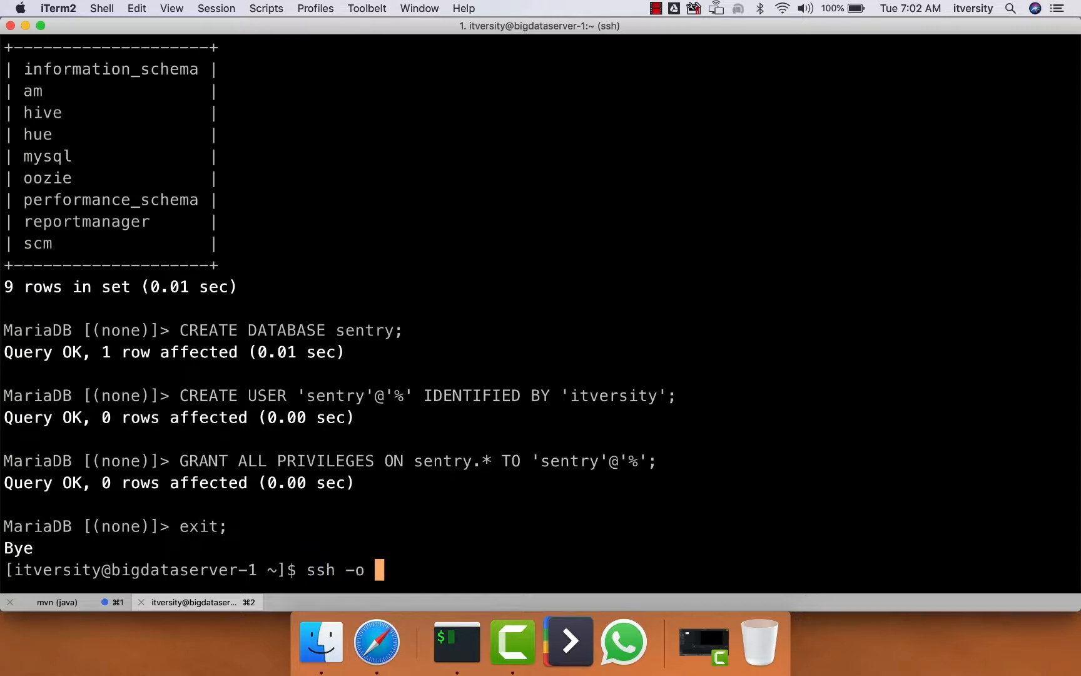
{"action": "key", "text": "BackSpace"}
{"action": "key", "text": "BackSpace"}
{"action": "type", "text": "i ~/.ssh/g"}
{"action": "key", "text": "Tab"}
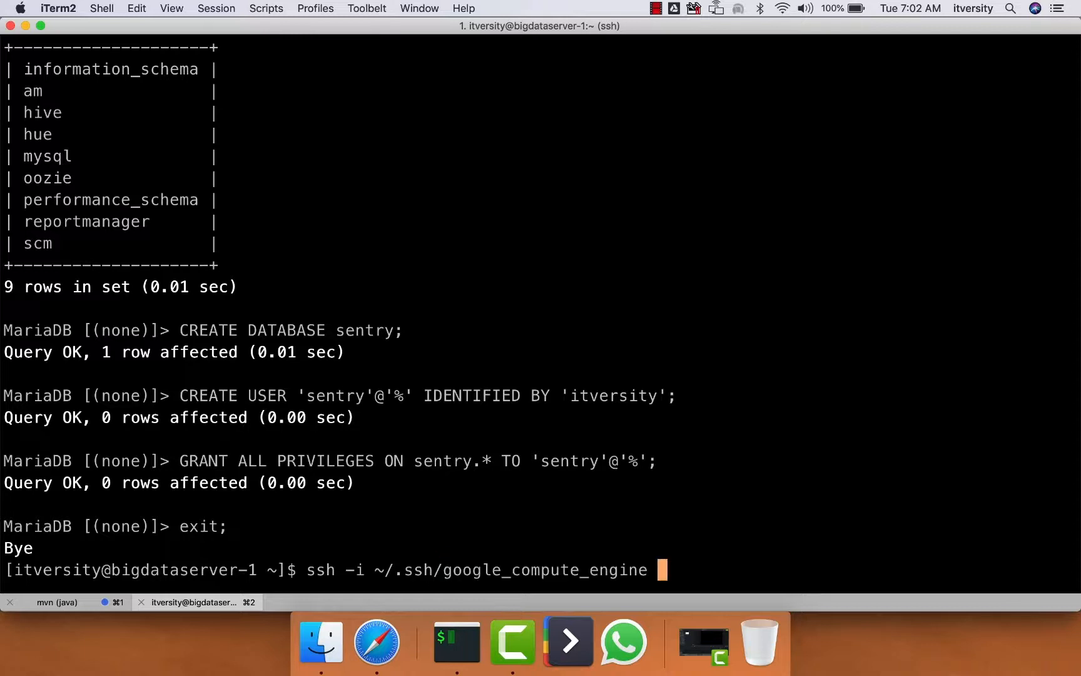
{"action": "type", "text": "bigdataserver-4"}
{"action": "key", "text": "Return"}
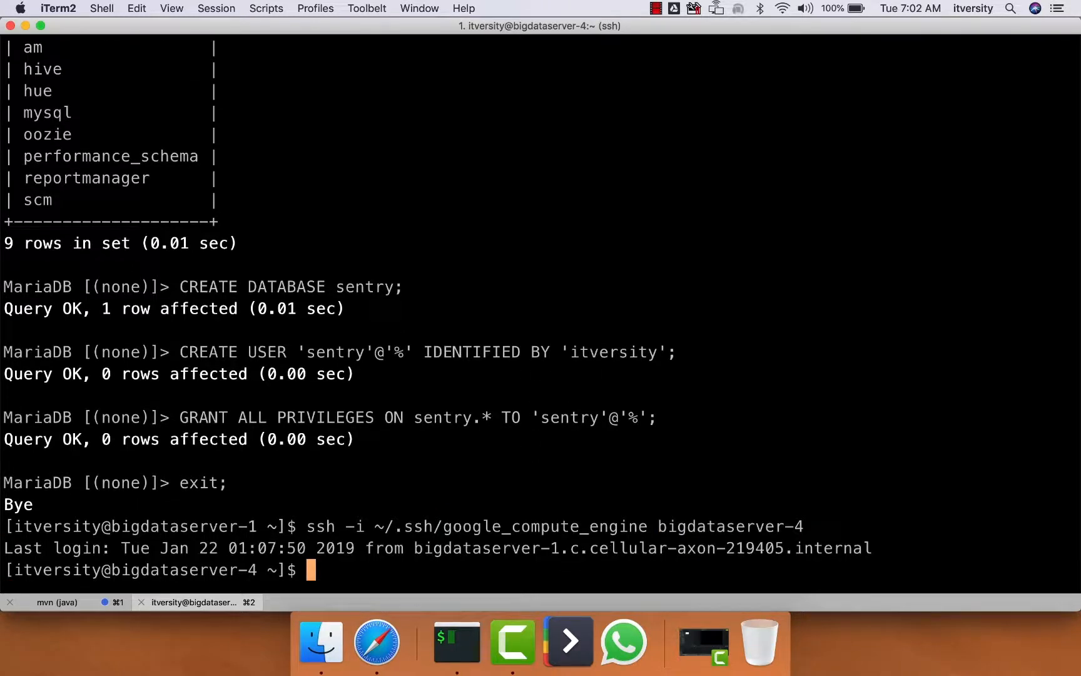
List the file details of /usr/share/java/mysql-connector-java.jar on bigdataserver-4
{"action": "type", "text": "ls -ltr"}
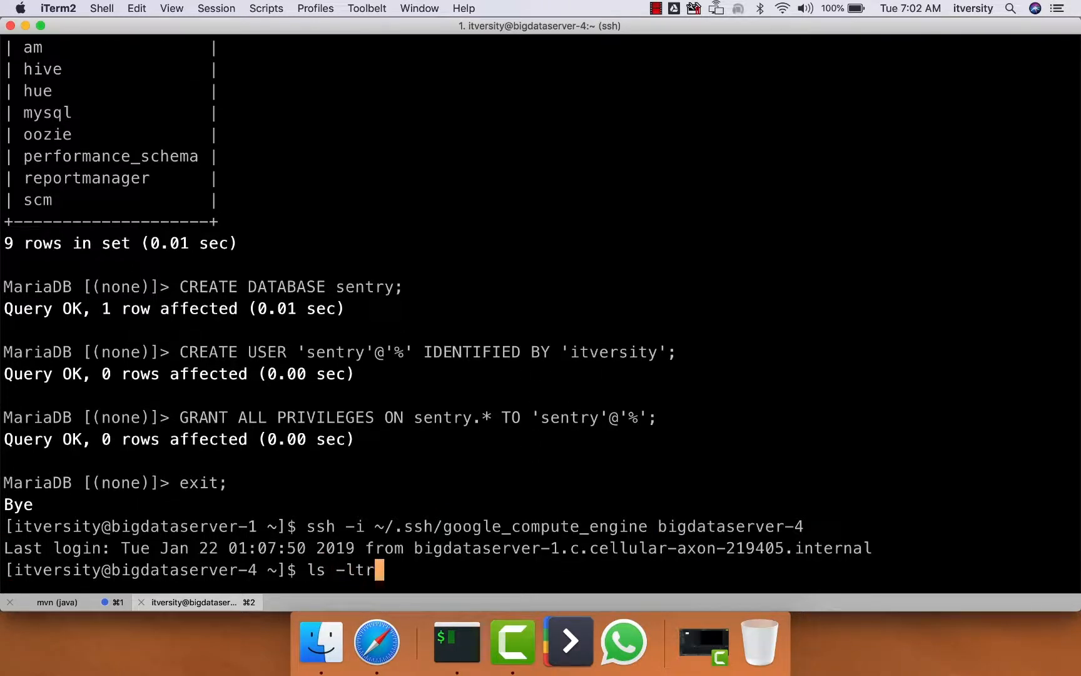
{"action": "type", "text": " /usr/share/java/m"}
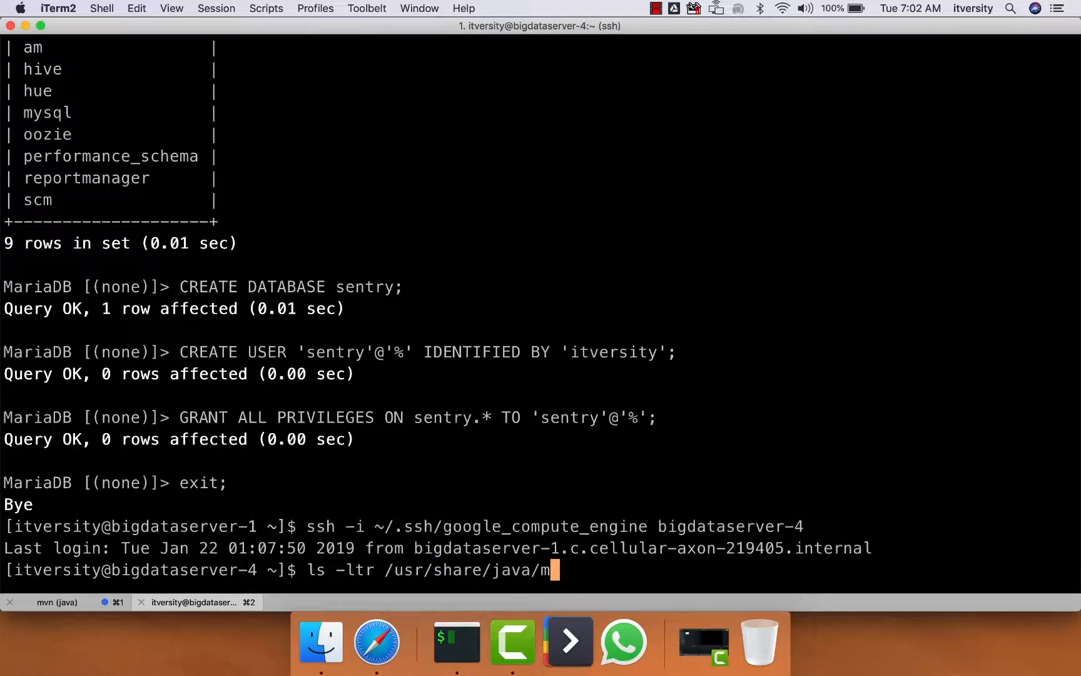
{"action": "key", "text": "Tab"}
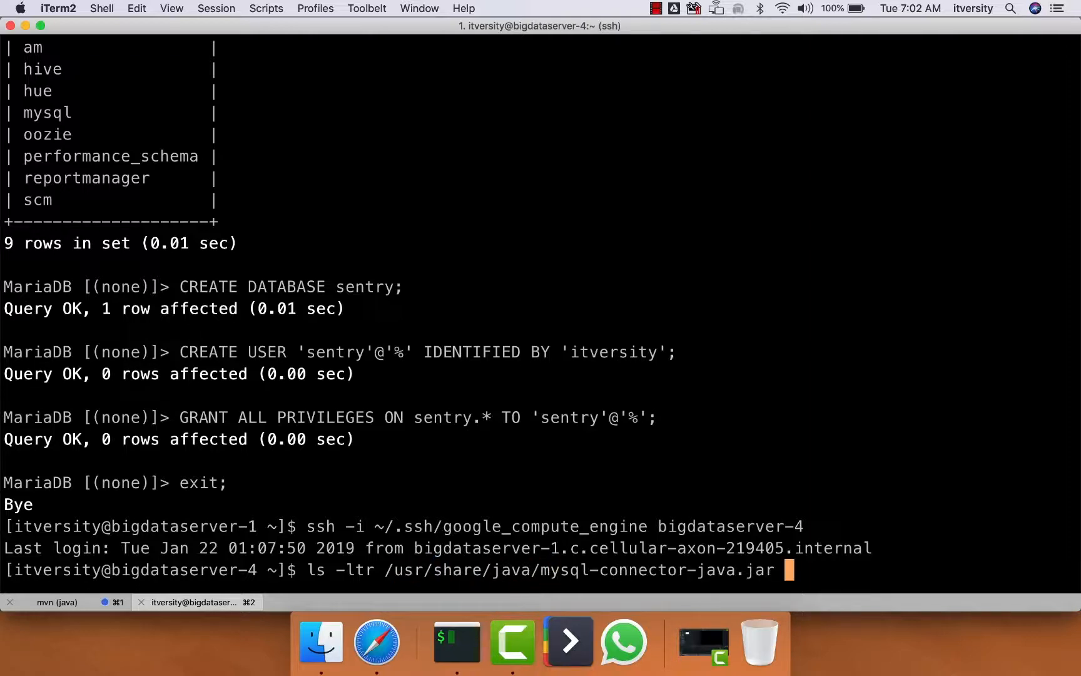
{"action": "key", "text": "Return"}
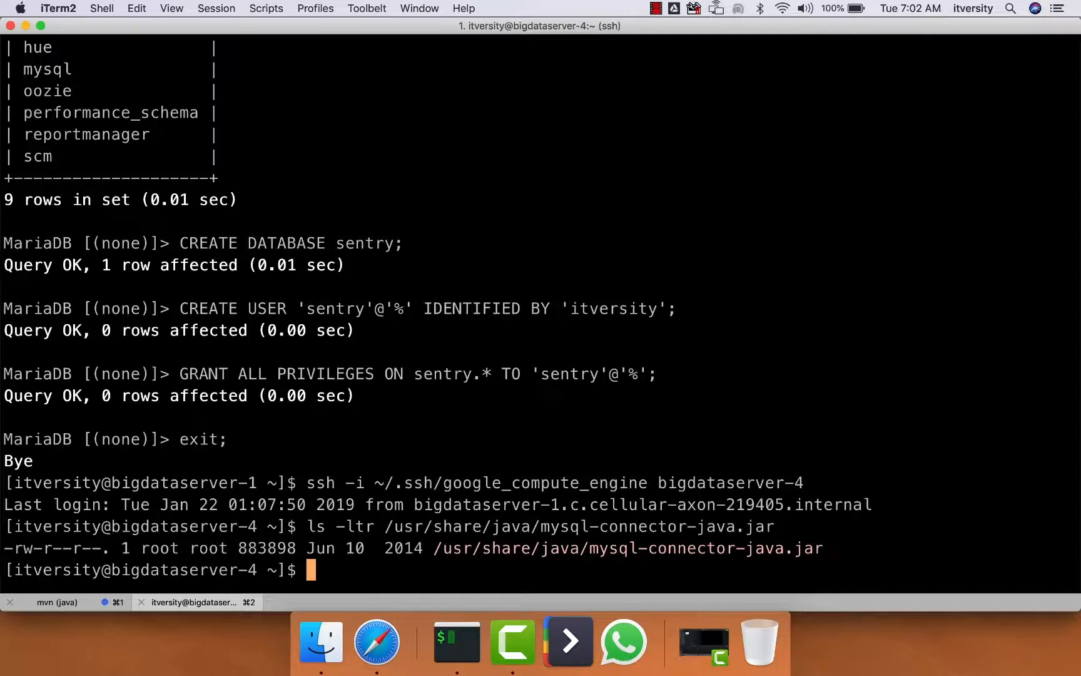
{"action": "type", "text": "sudo y"}
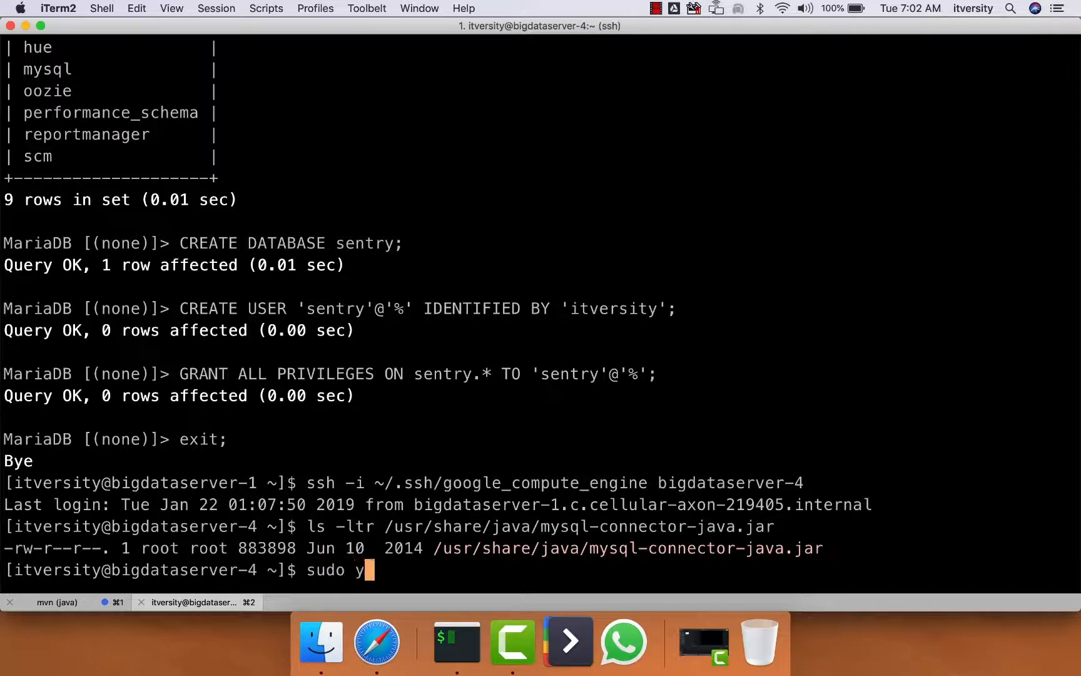
{"action": "type", "text": "um -y install "}
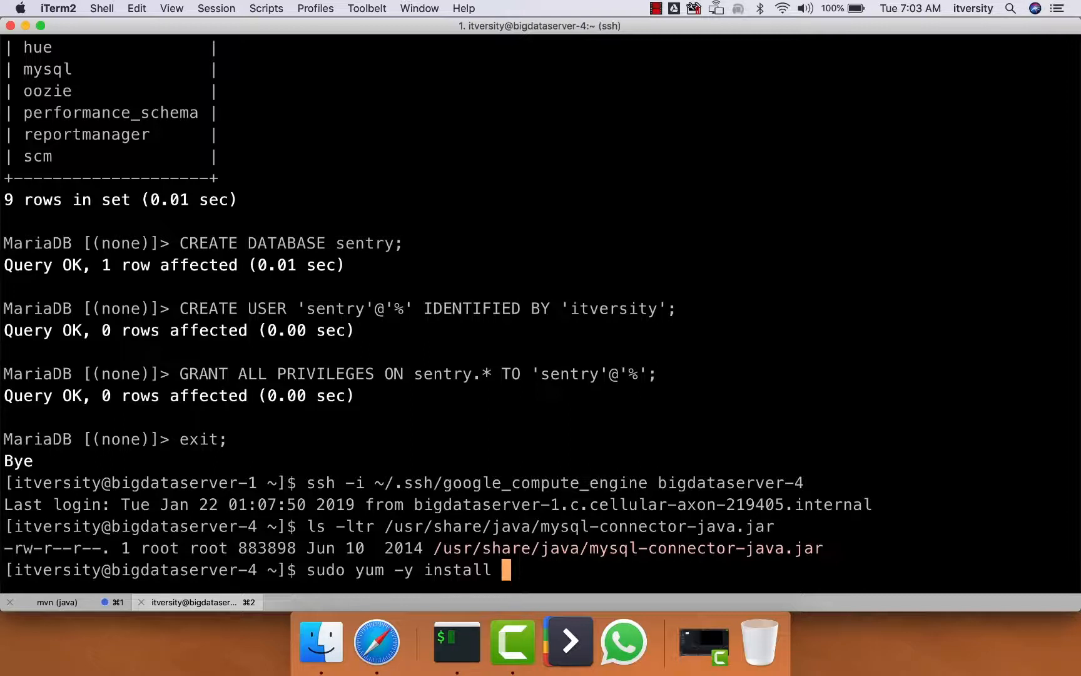
{"action": "type", "text": "mysql"}
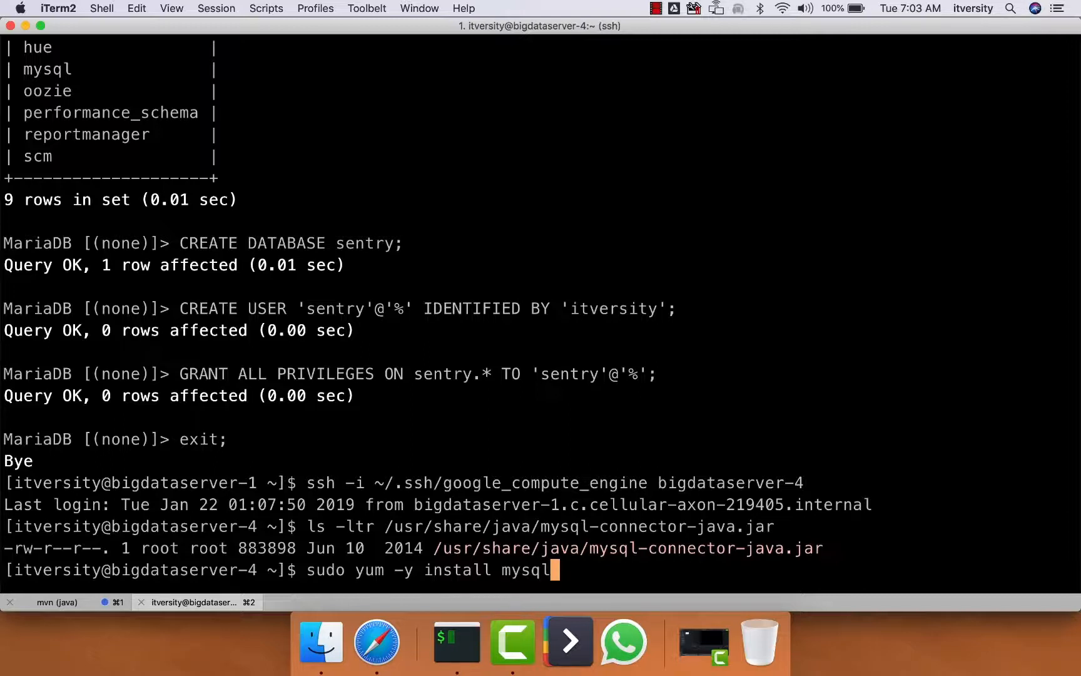
{"action": "type", "text": "-connector-java"}
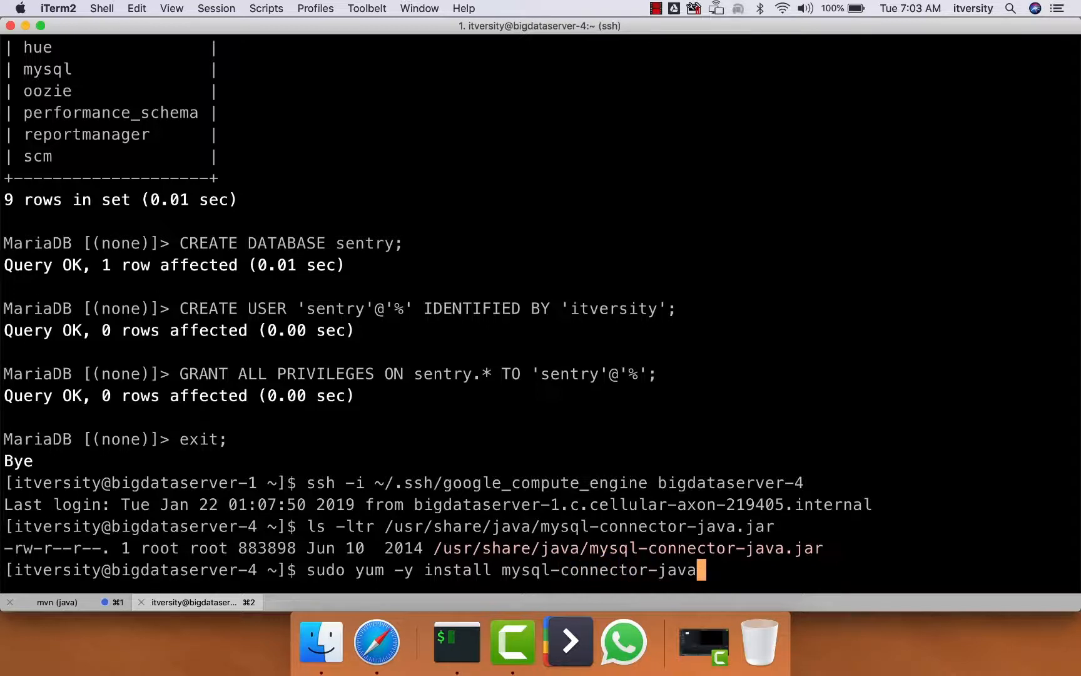
{"action": "key", "text": "ctrl+c"}
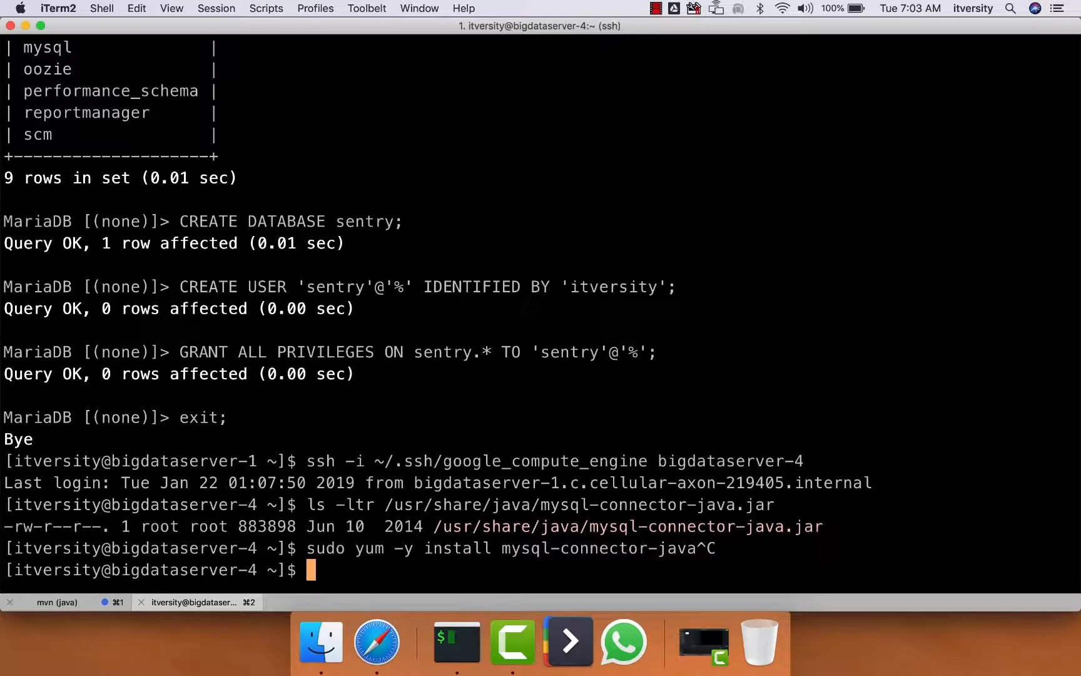
Close the SSH session to bigdataserver-4 and switch to the Add Sentry Service wizard in Safari
{"action": "type", "text": "exit"}
{"action": "key", "text": "Return"}
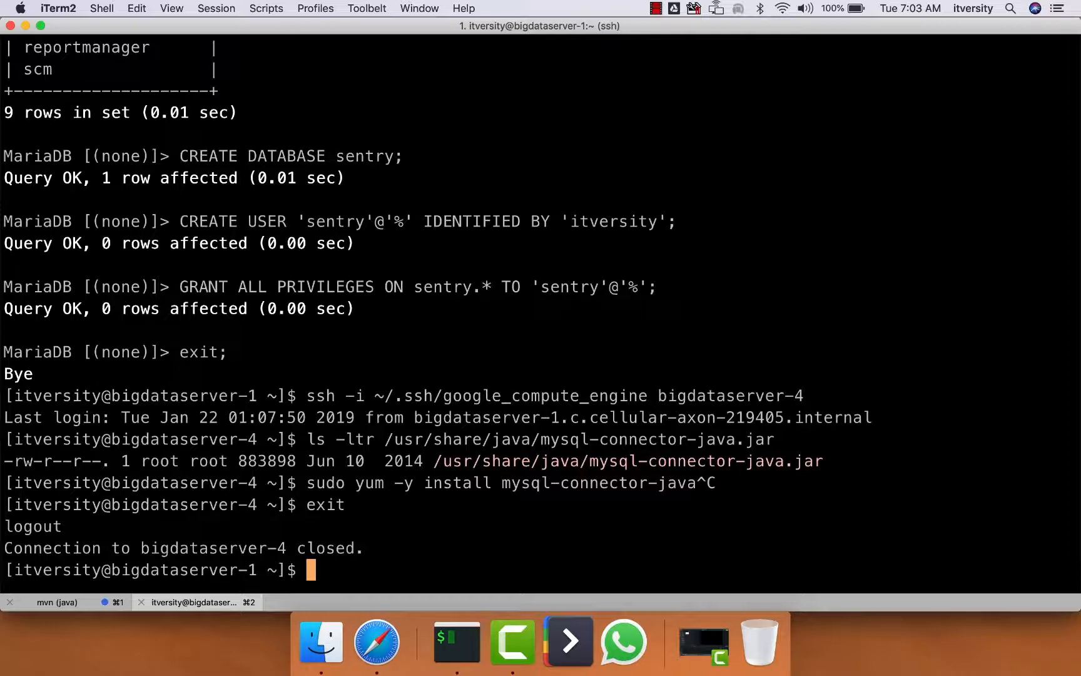
{"action": "key", "text": "super+Tab"}
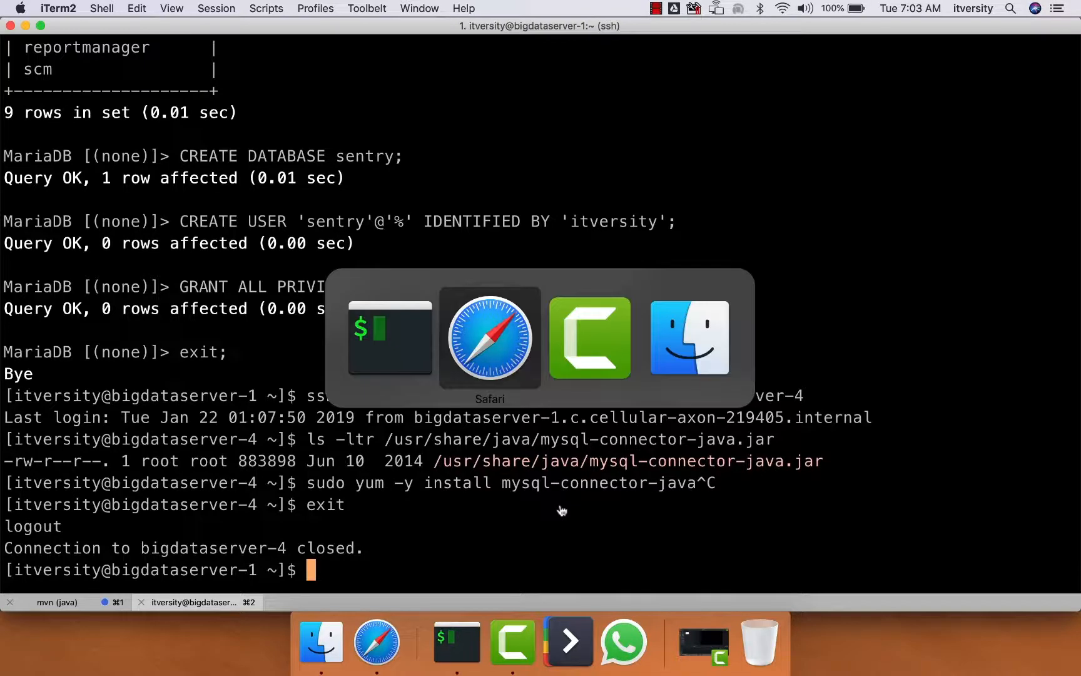
{"action": "left_click", "coordinate": [879, 55]}
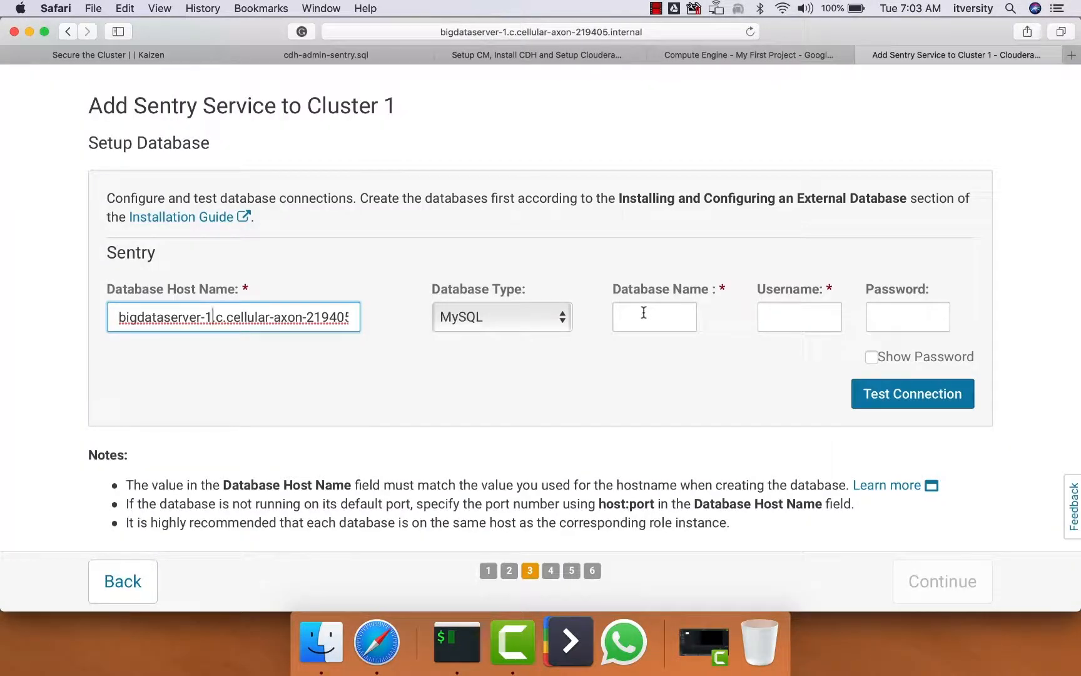
Enter sentry as database name and username, fill in the database password, and test the Sentry database connection
{"action": "left_click", "coordinate": [645, 314]}
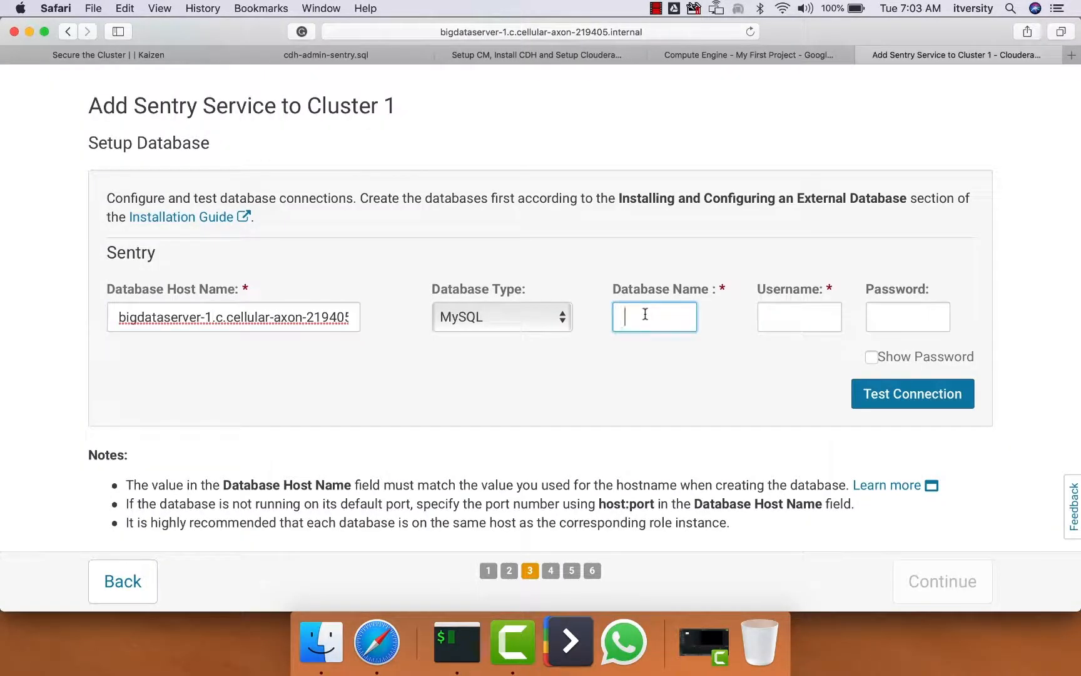
{"action": "type", "text": "sentry"}
{"action": "key", "text": "Tab"}
{"action": "type", "text": "sentry"}
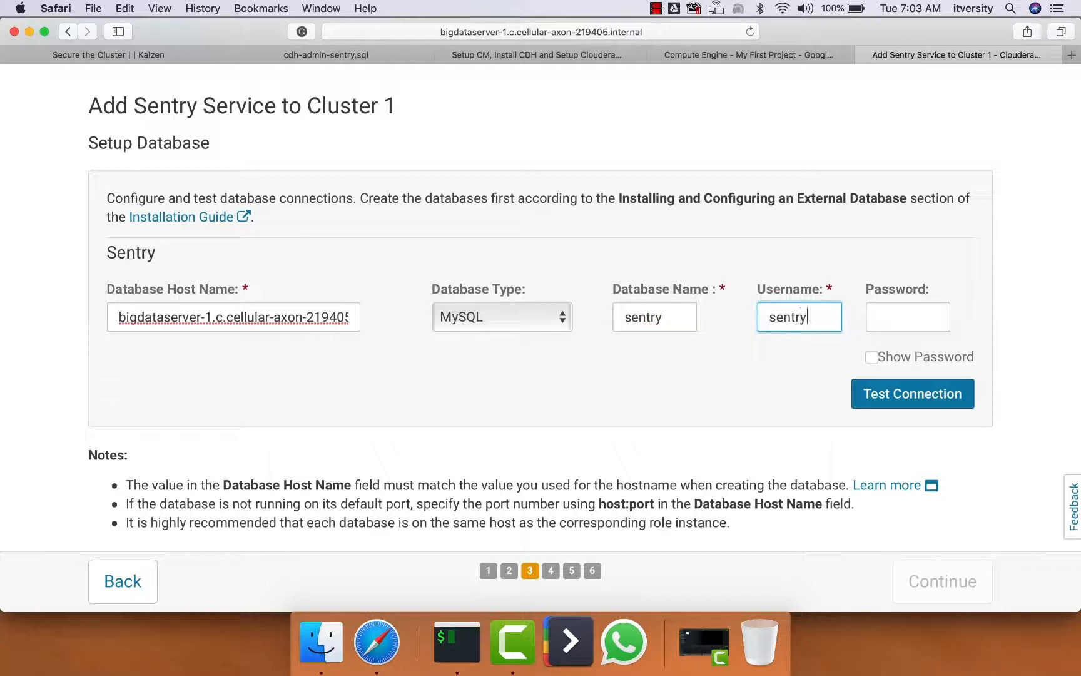
{"action": "key", "text": "Tab"}
{"action": "type", "text": "sentry123"}
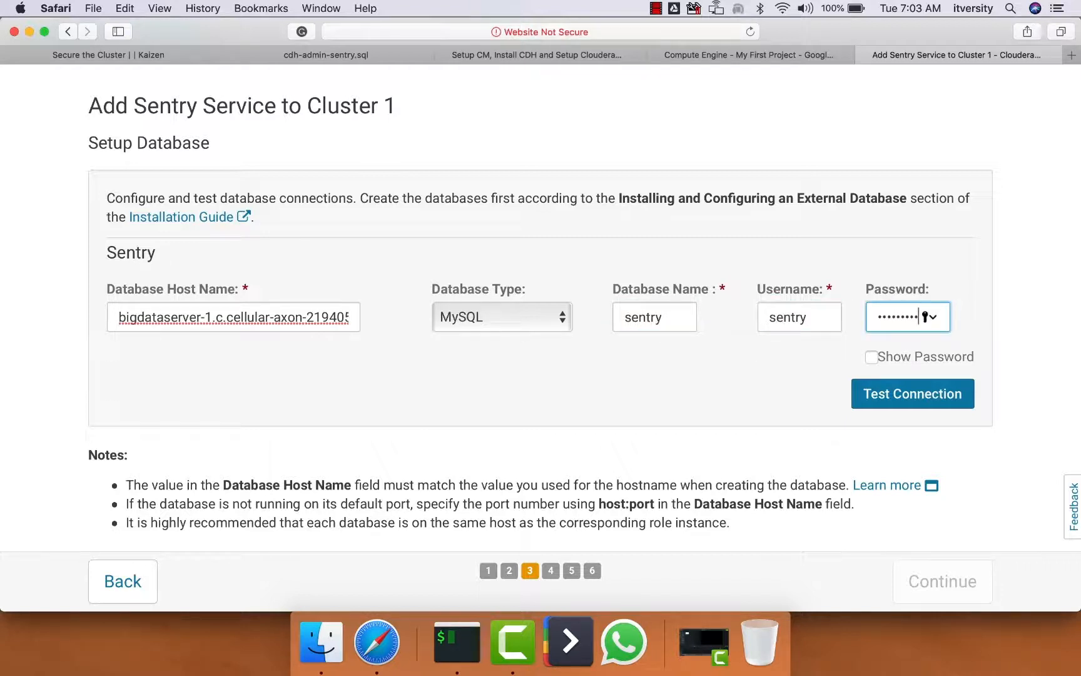
{"action": "left_click", "coordinate": [866, 394]}
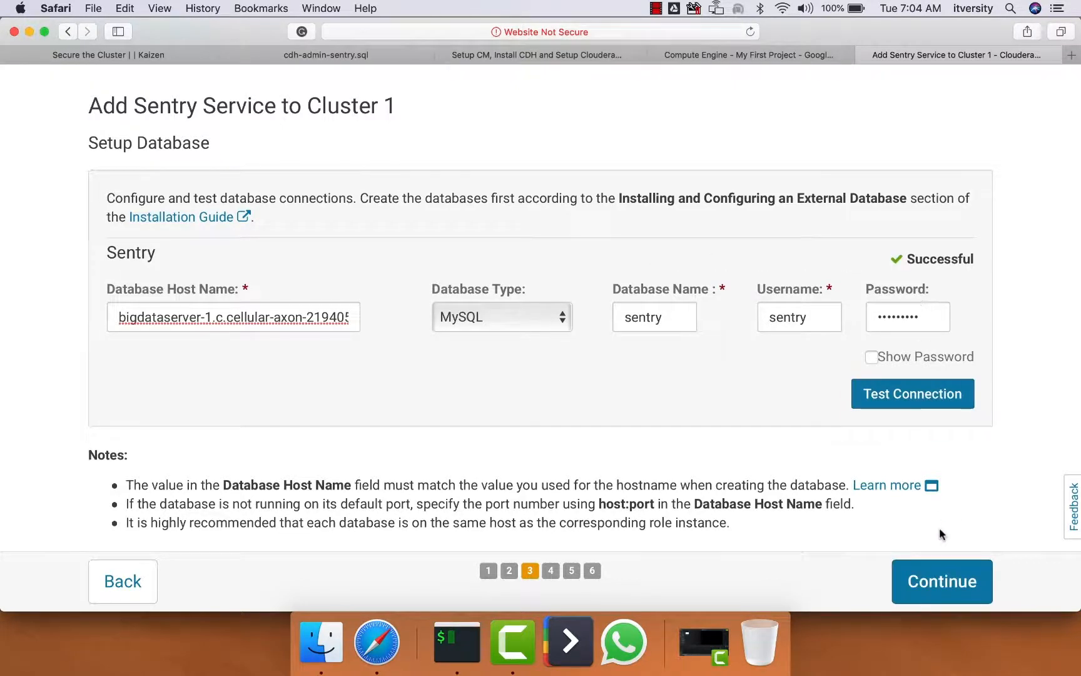
Continue the Add Sentry Service wizard from the database setup through the First Run command to its final page
{"action": "left_click", "coordinate": [946, 587]}
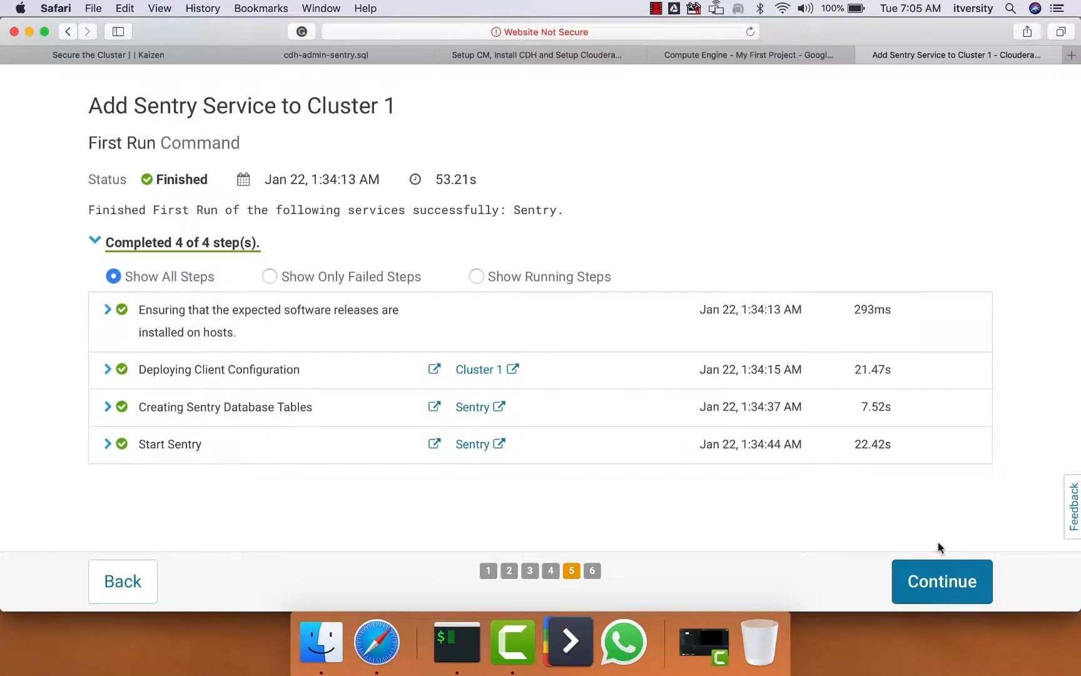
{"action": "left_click", "coordinate": [940, 586]}
{"action": "left_click", "coordinate": [939, 586]}
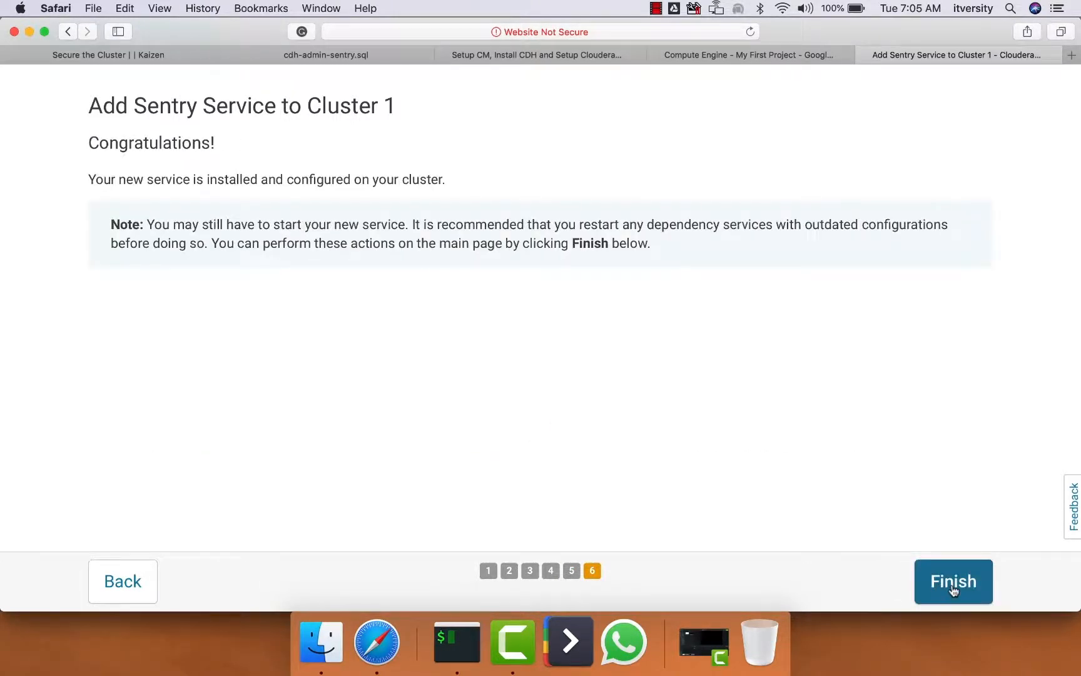